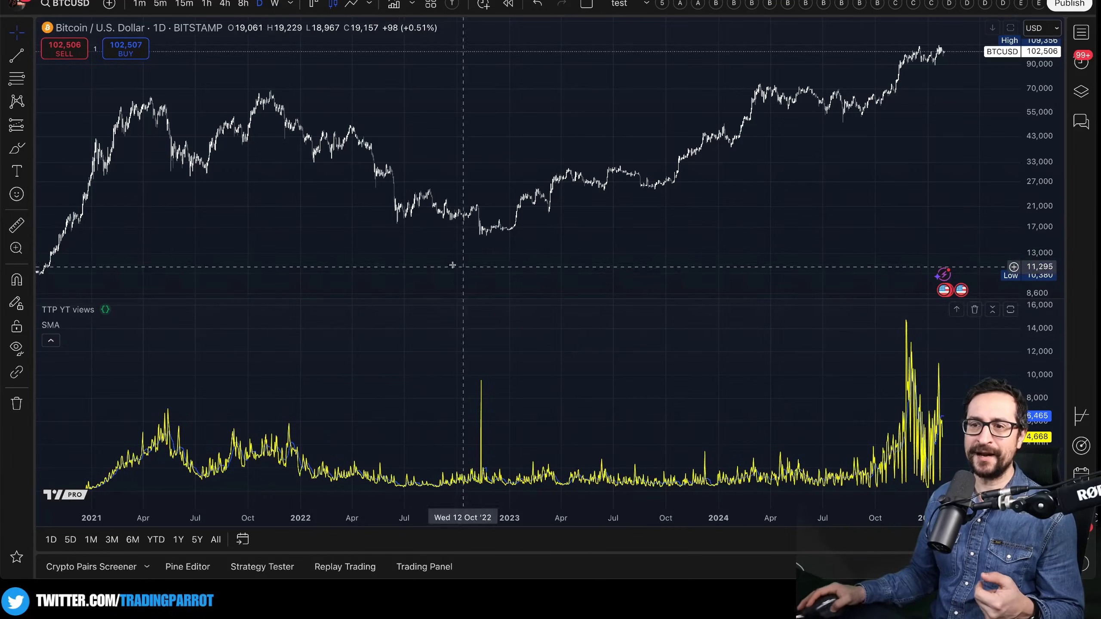
# Enlarge the price chart pane by lowering its border with the TTP YT views indicator pane.
pyautogui.moveTo(522, 299); pyautogui.dragTo(525, 331)
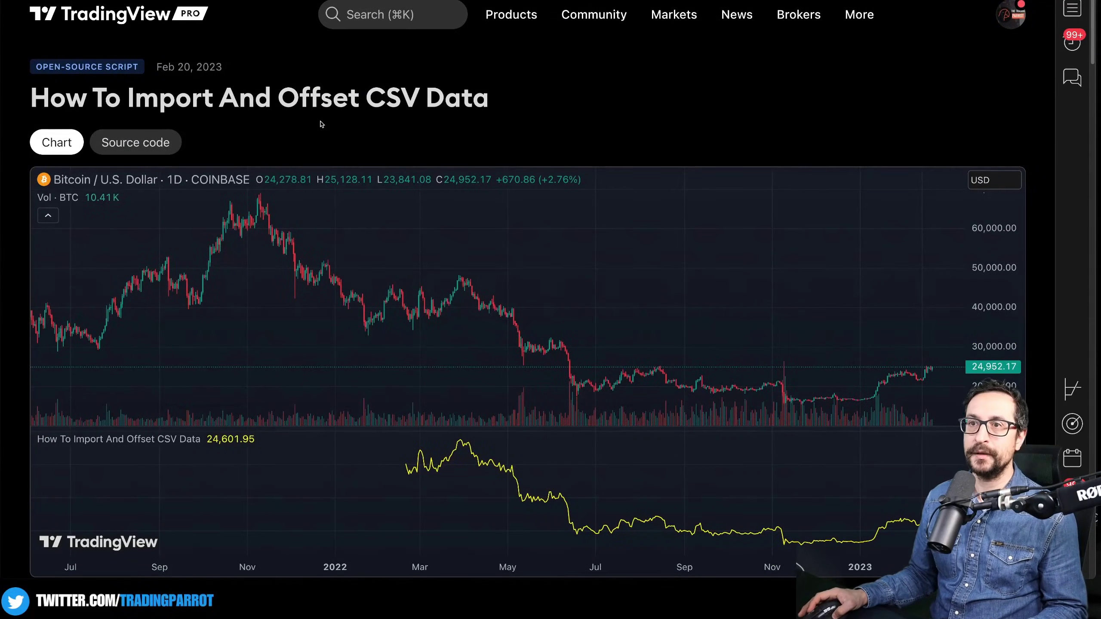
# On the How To Import And Offset CSV Data script page, expand the commented Pine Script example for sets of CSV data.
pyautogui.moveTo(31, 97); pyautogui.dragTo(499, 100)
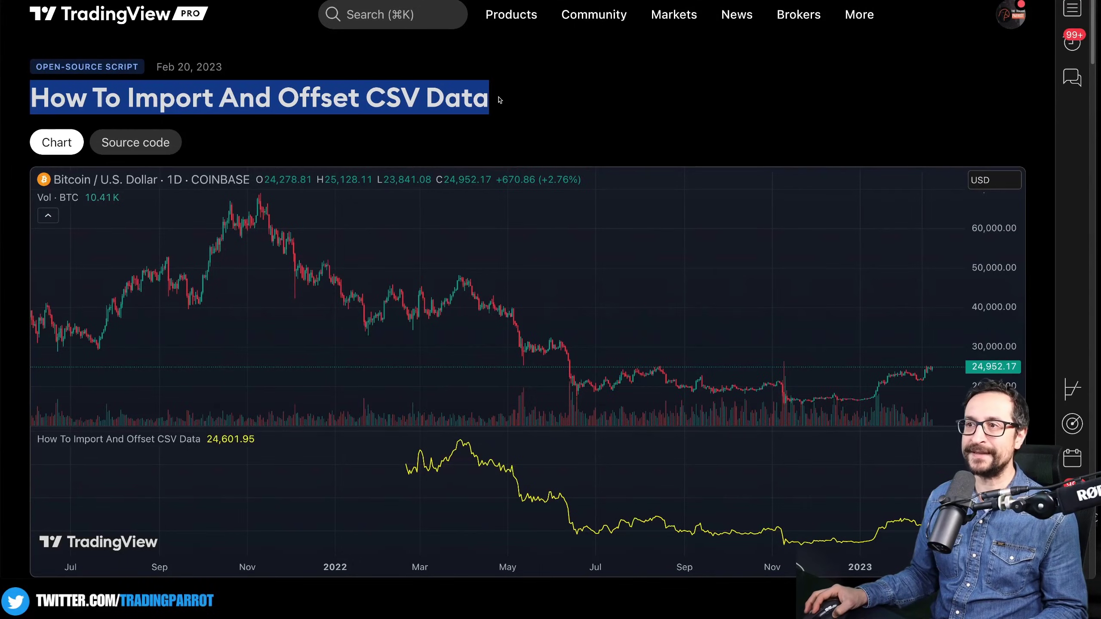
pyautogui.scroll(-3, 585, 390)
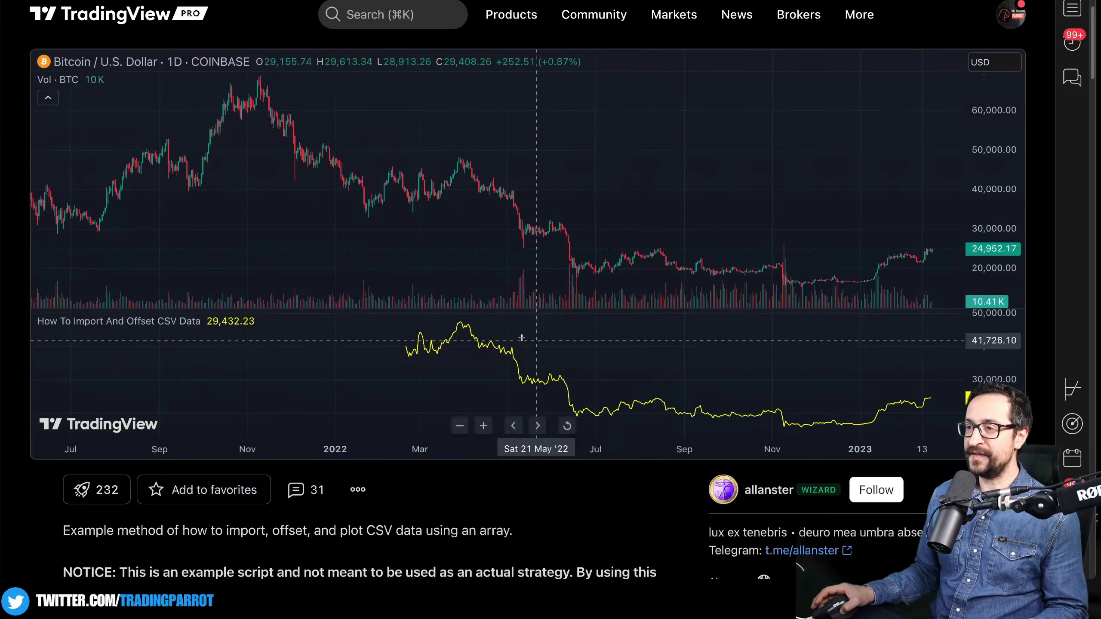
pyautogui.scroll(-5, 522, 385)
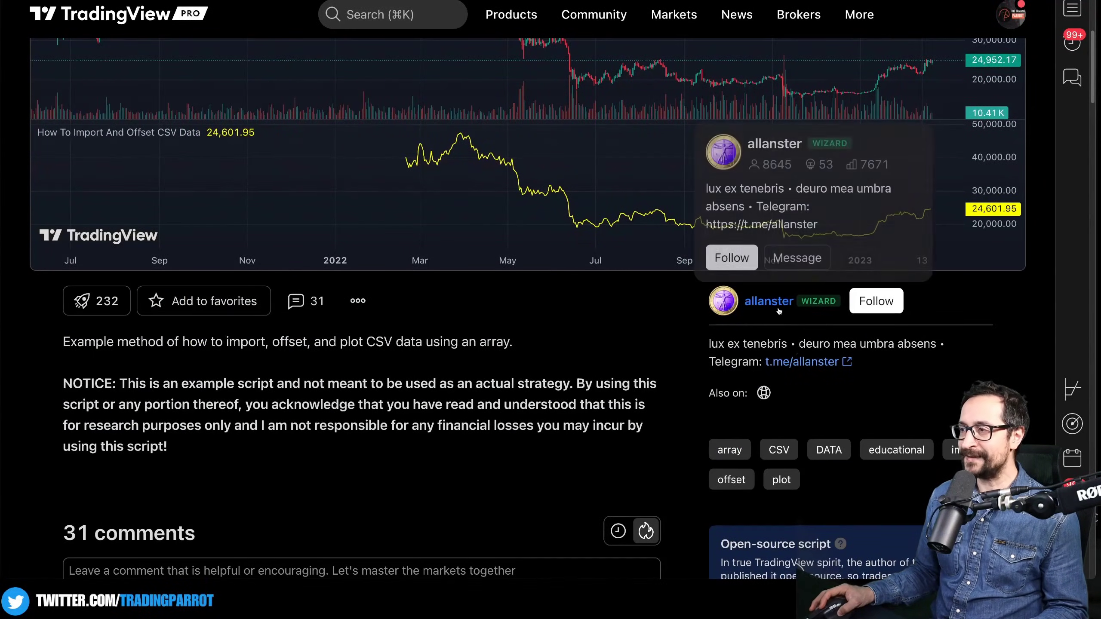
pyautogui.moveTo(815, 306)
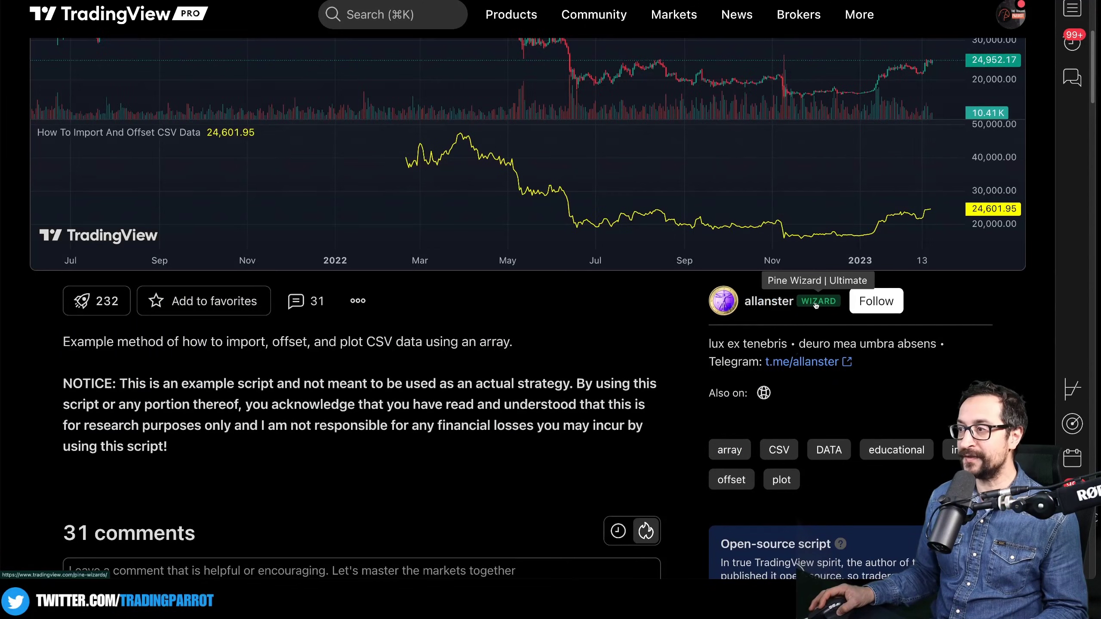
pyautogui.scroll(-15, 499, 420)
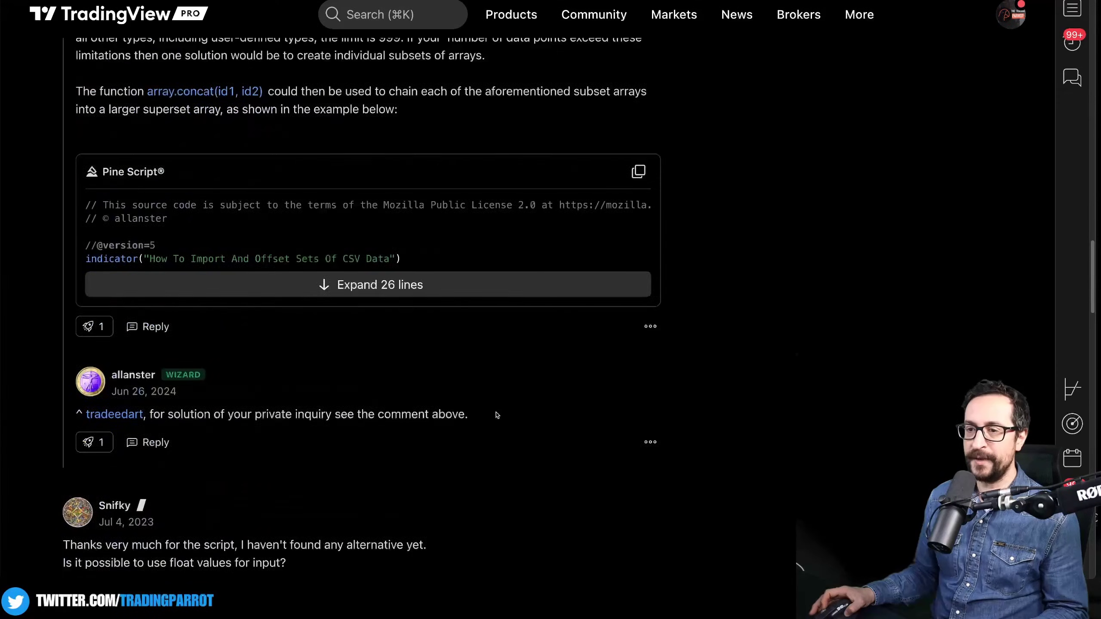
pyautogui.click(473, 248)
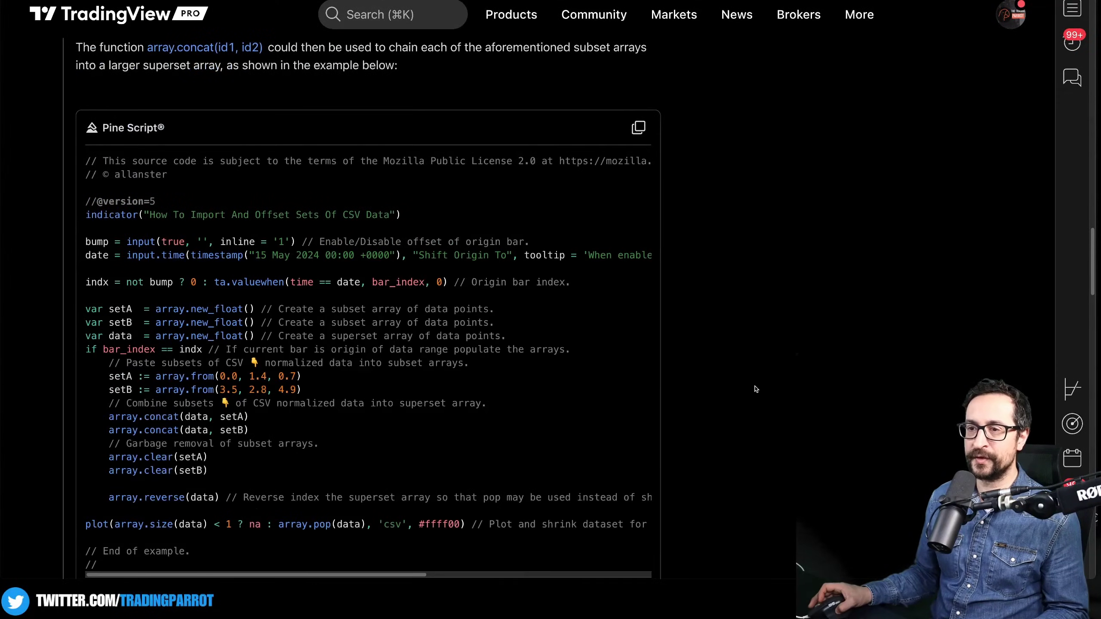
# Examine the example code's origin date in input.time and the data values passed to the setA and setB arrays.
pyautogui.scroll(-3, 756, 390)
pyautogui.scroll(1, 737, 389)
pyautogui.scroll(1, 729, 382)
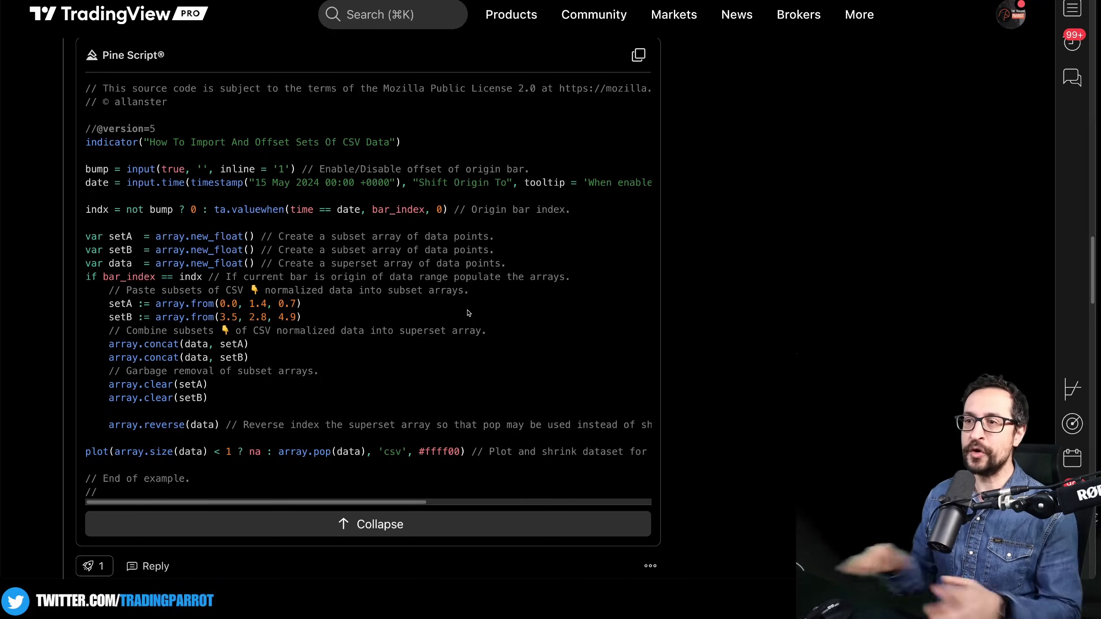
pyautogui.moveTo(220, 304); pyautogui.dragTo(297, 317)
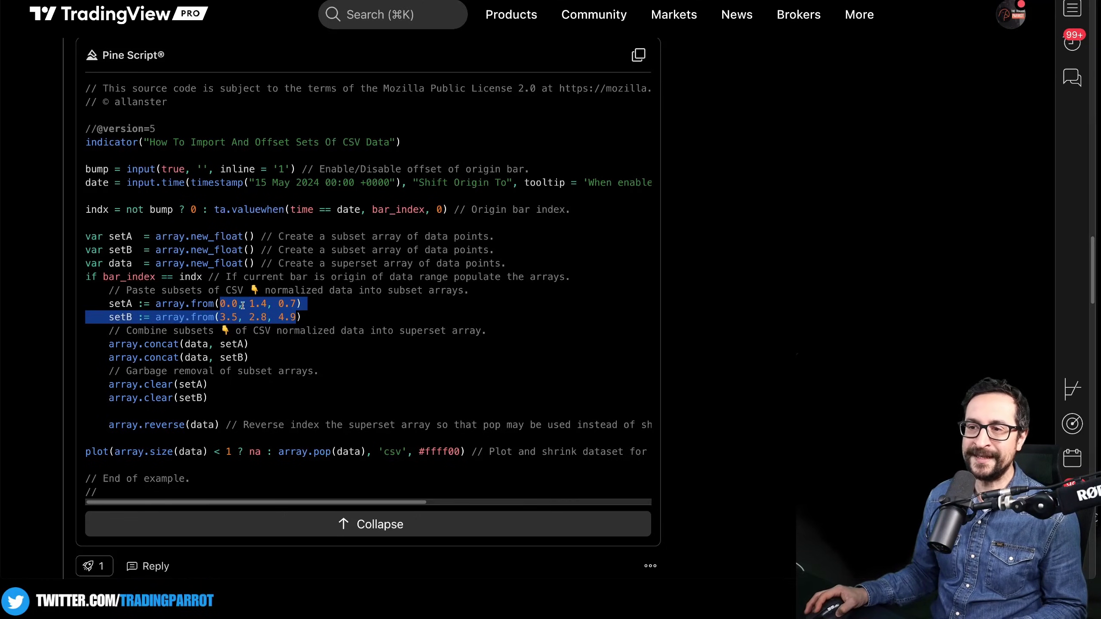
pyautogui.moveTo(255, 183); pyautogui.dragTo(320, 183)
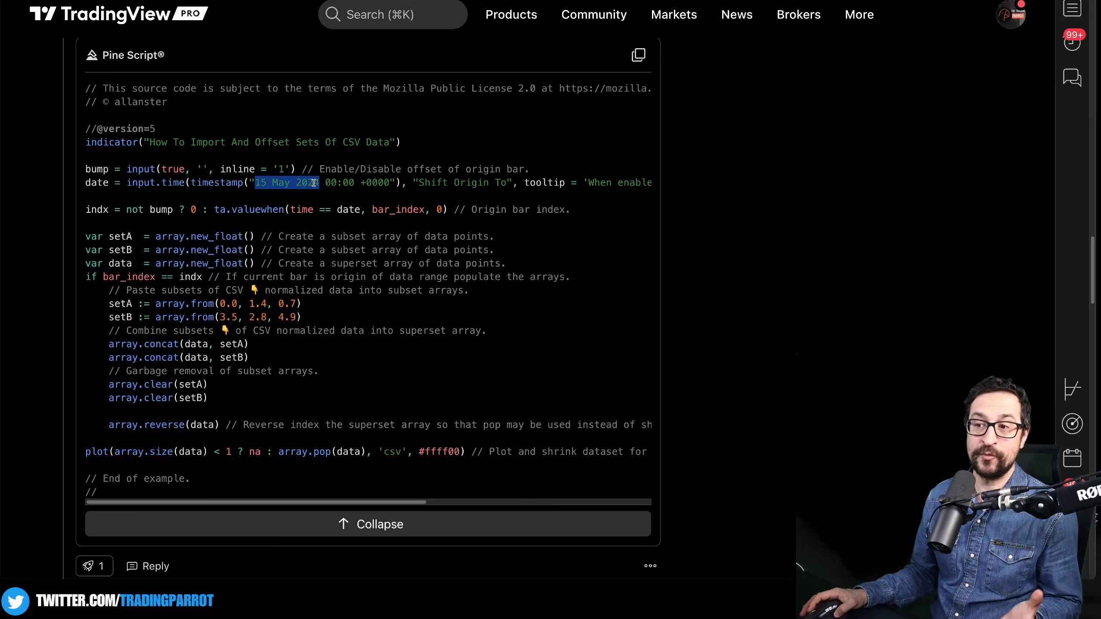
pyautogui.click(753, 234)
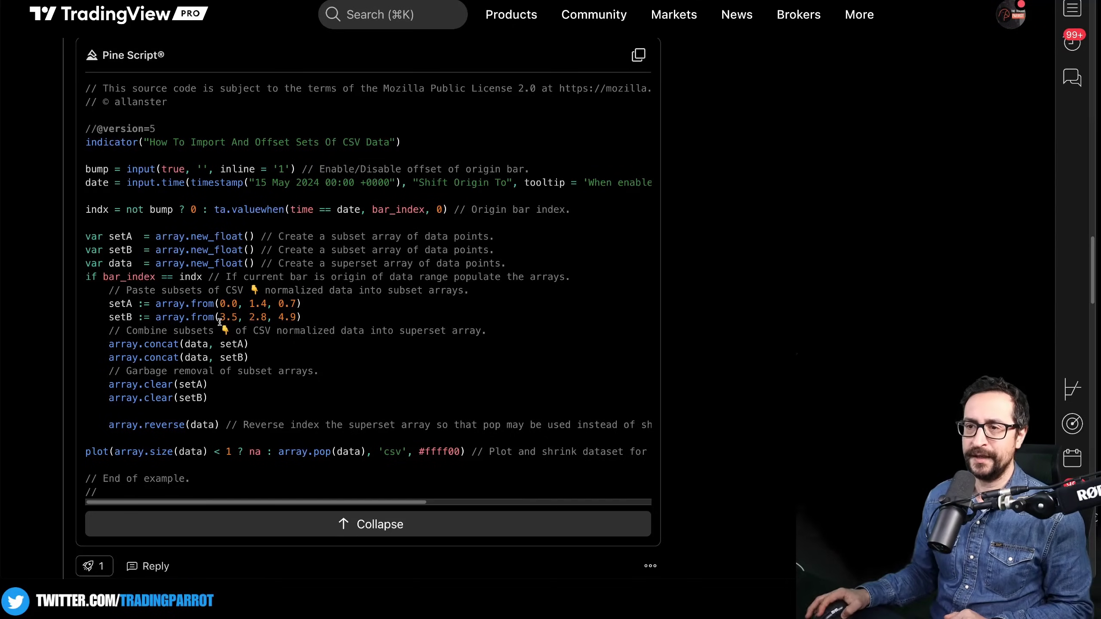
pyautogui.moveTo(225, 303); pyautogui.dragTo(238, 303)
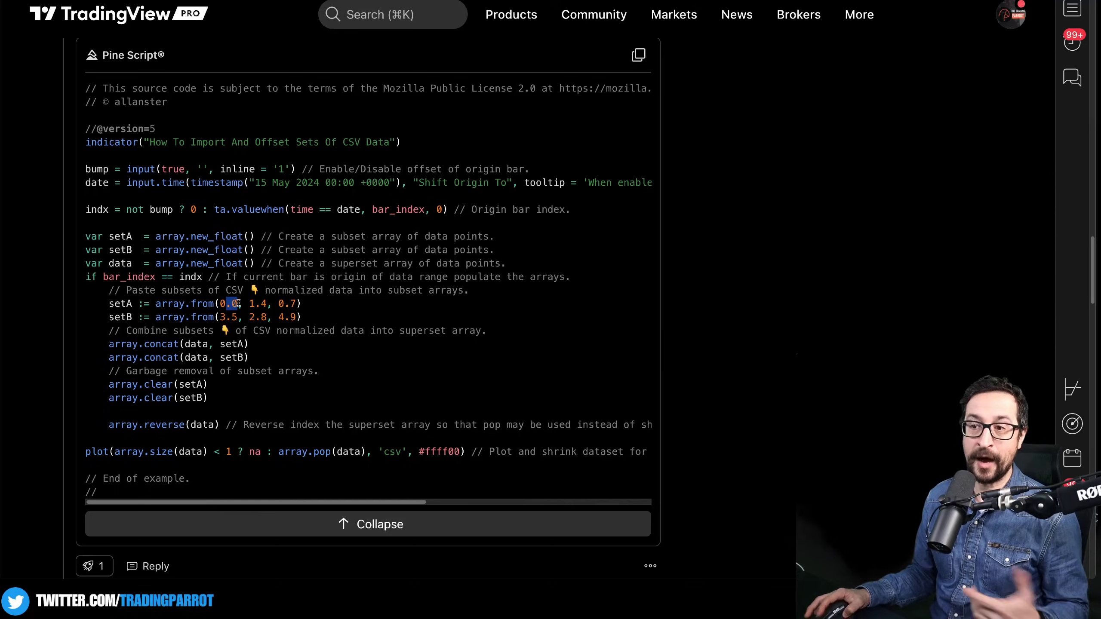
pyautogui.click(237, 303)
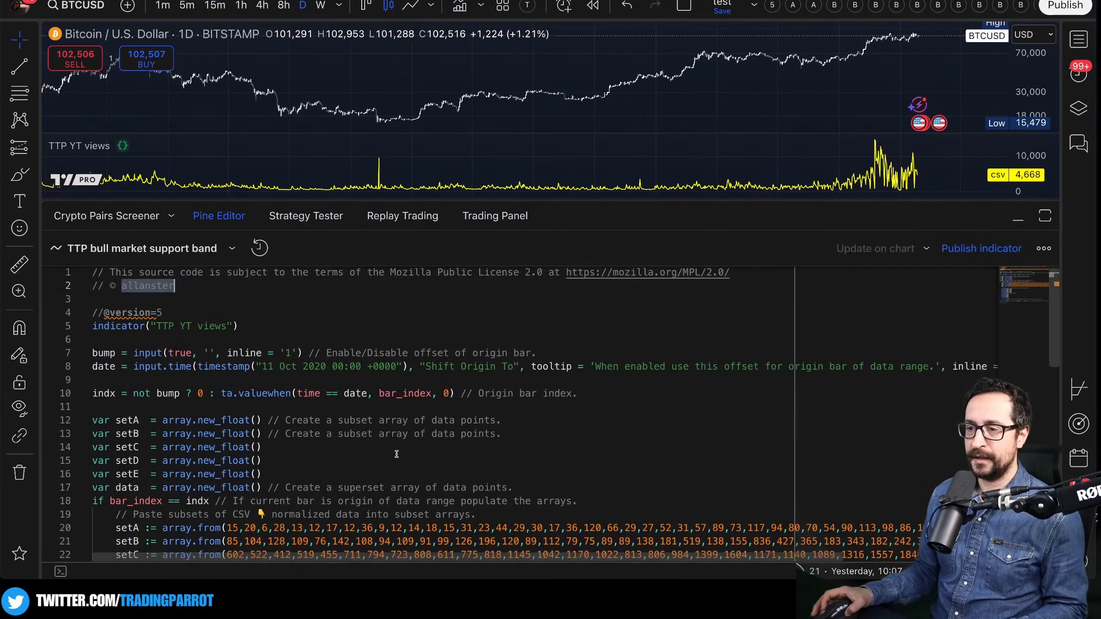
# Enlarge the Pine Editor showing the TTP YT views script and highlight its 11 Oct 2020 origin date on line 8.
pyautogui.scroll(-3, 396, 454)
pyautogui.scroll(3, 394, 454)
pyautogui.doubleClick(497, 248)
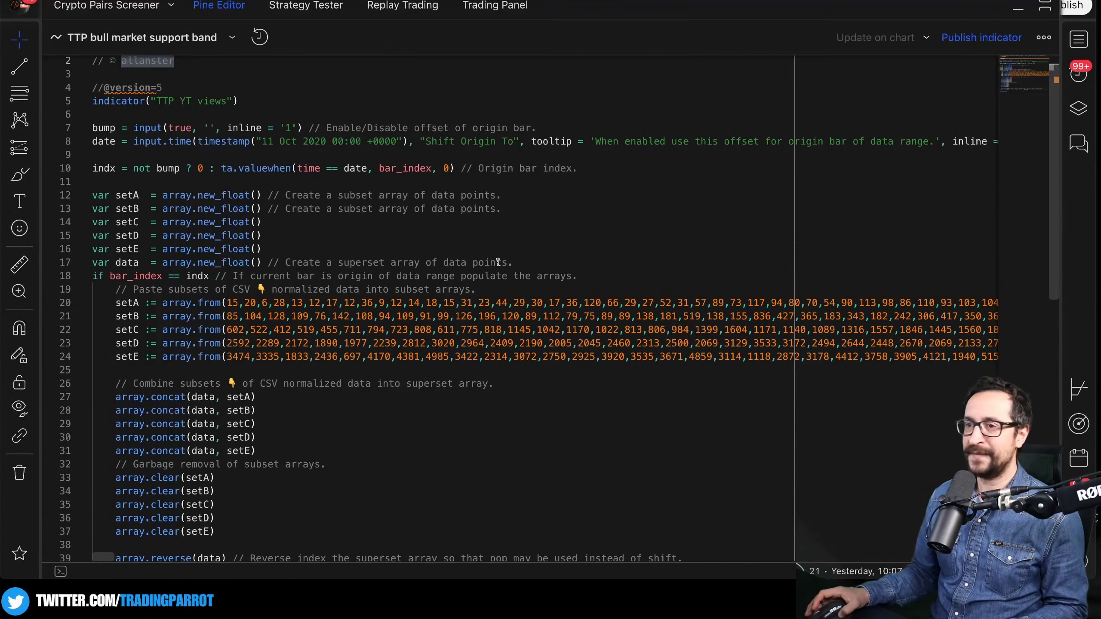
pyautogui.scroll(2, 488, 267)
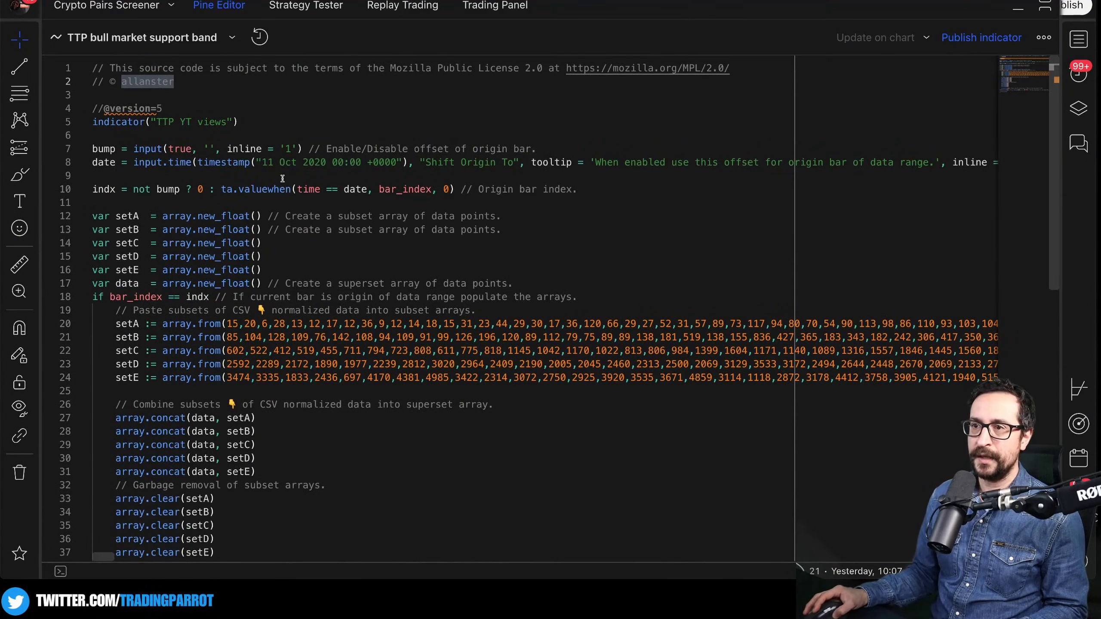
pyautogui.moveTo(262, 162); pyautogui.dragTo(325, 161)
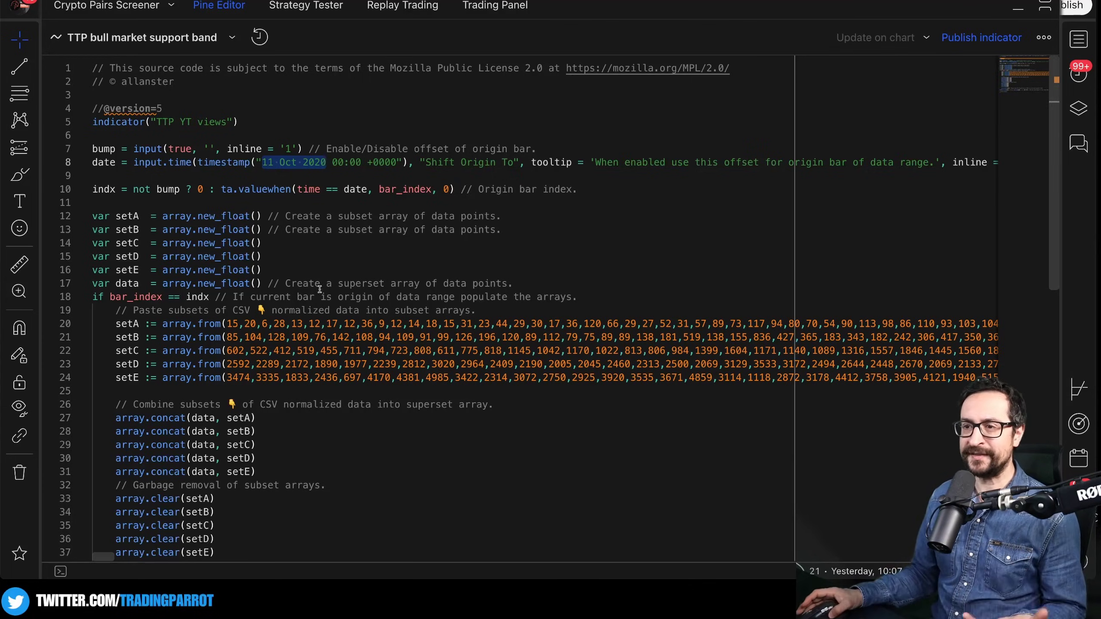
# Examine the first data points of the setA array on line 20, highlighting the values from 15 through 12.
pyautogui.click(230, 323)
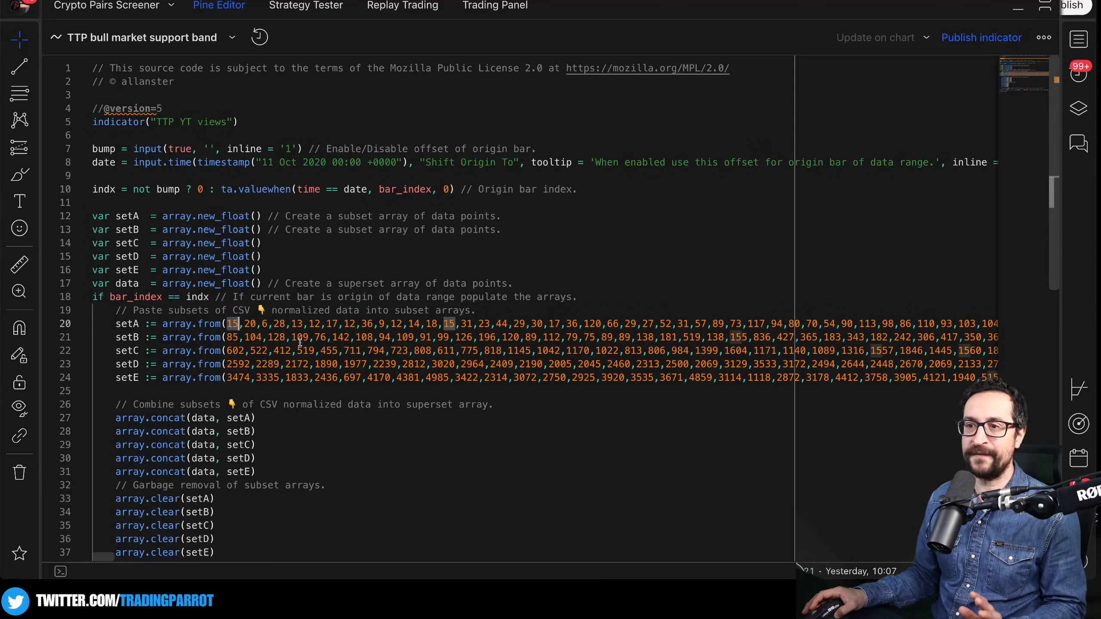
pyautogui.press('Left')
pyautogui.press('Left')
pyautogui.press('Left')
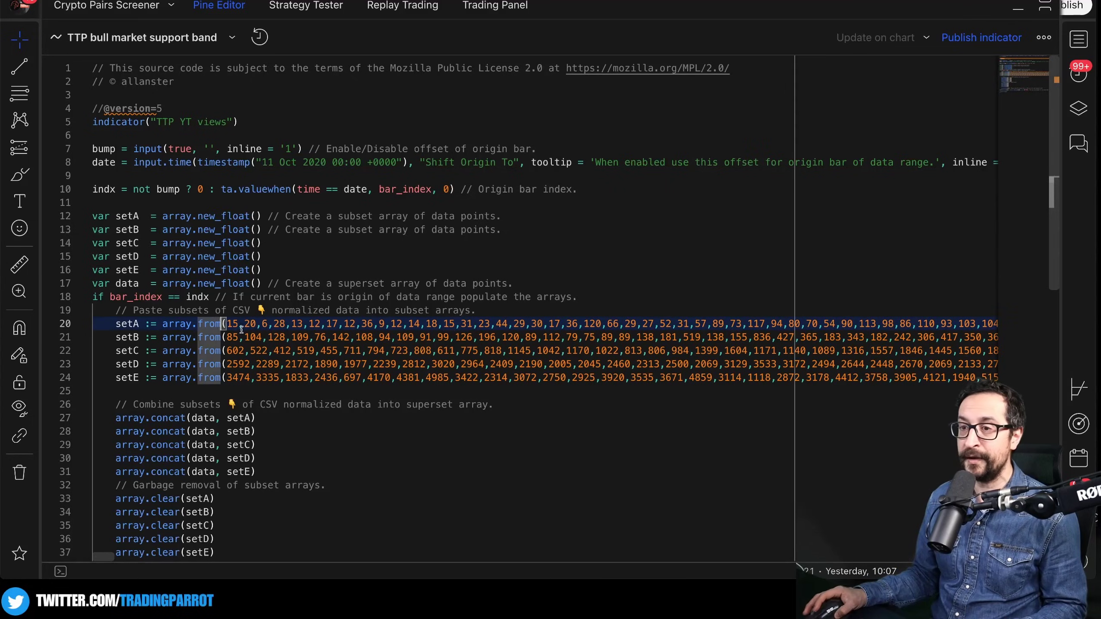
pyautogui.keyDown('shift'); pyautogui.click(354, 323); pyautogui.keyUp('shift')
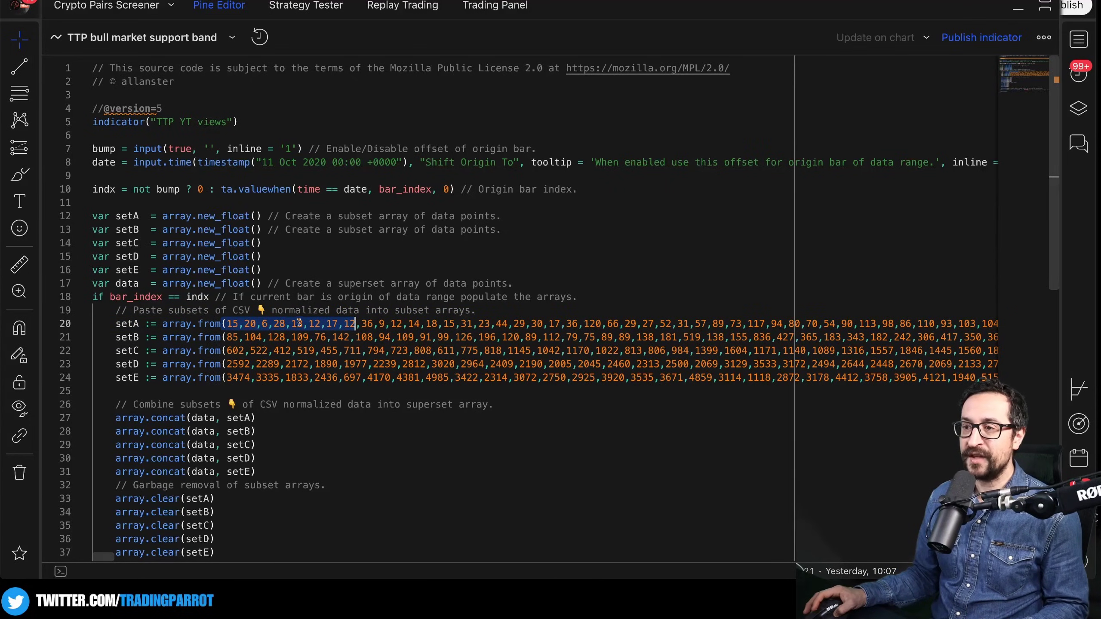
pyautogui.click(368, 323)
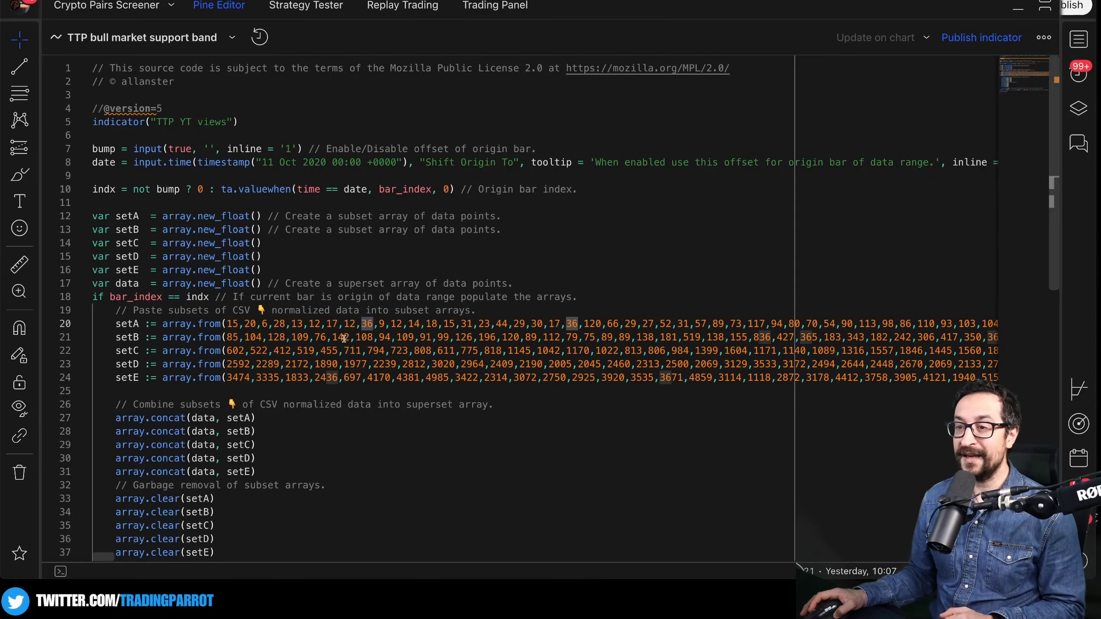
# Review the data values in the setA to setE arrays and the code that combines, clears, reverses and plots them.
pyautogui.click(291, 324)
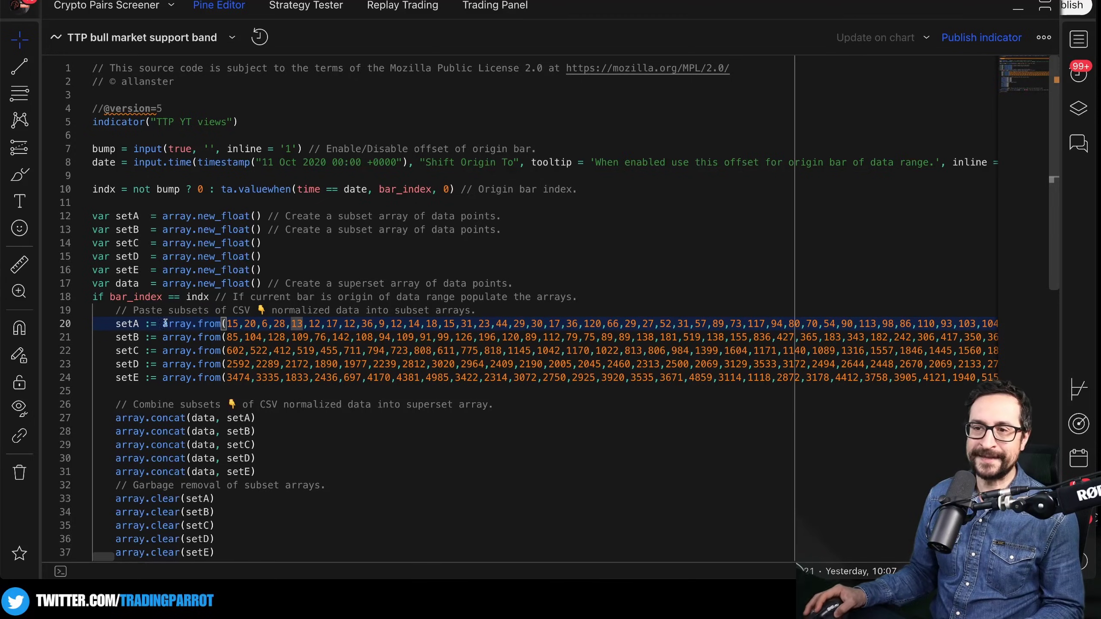
pyautogui.click(279, 323)
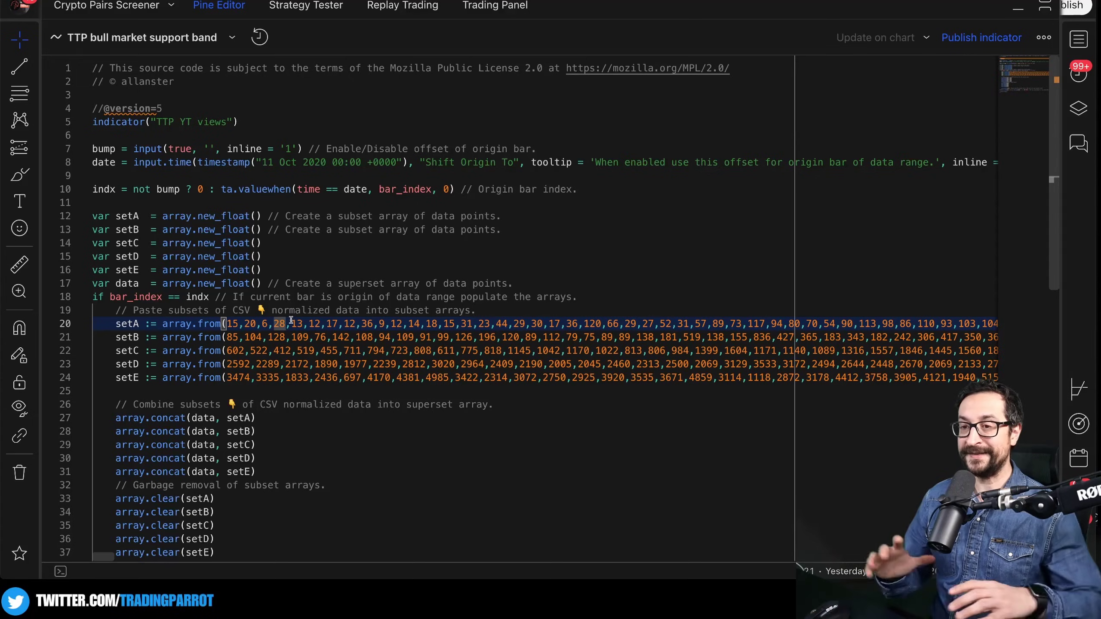
pyautogui.click(177, 323)
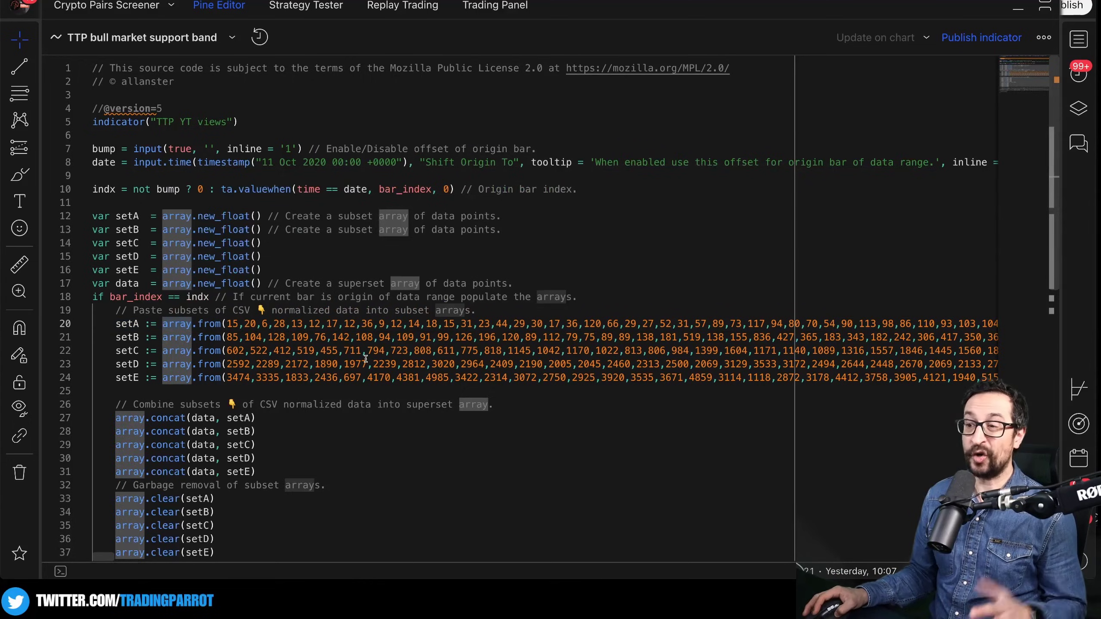
pyautogui.click(366, 364)
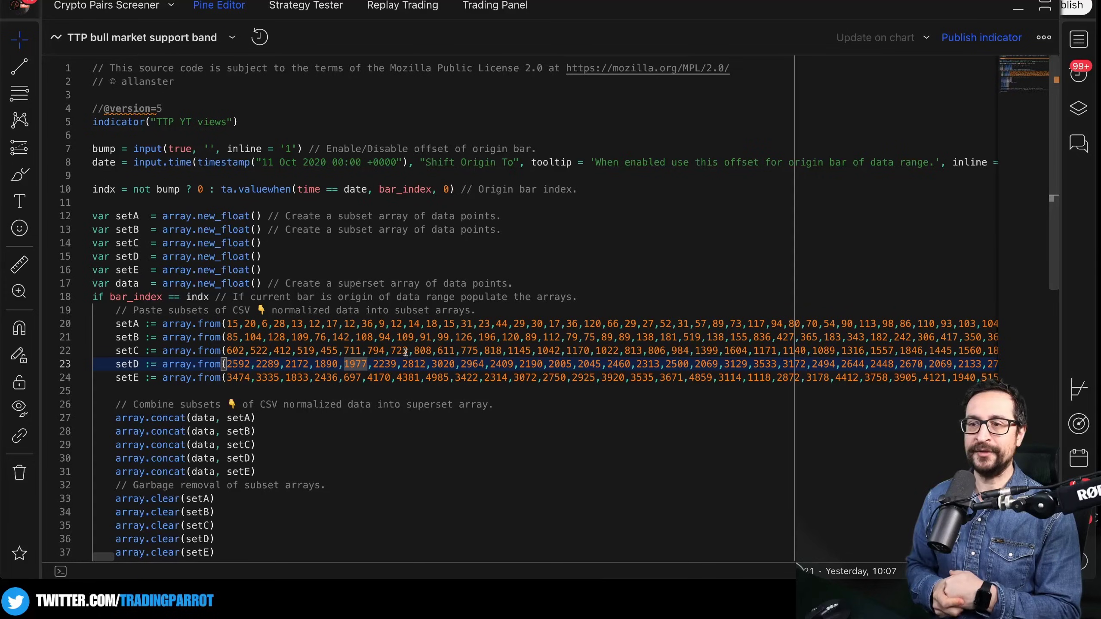
pyautogui.doubleClick(206, 324)
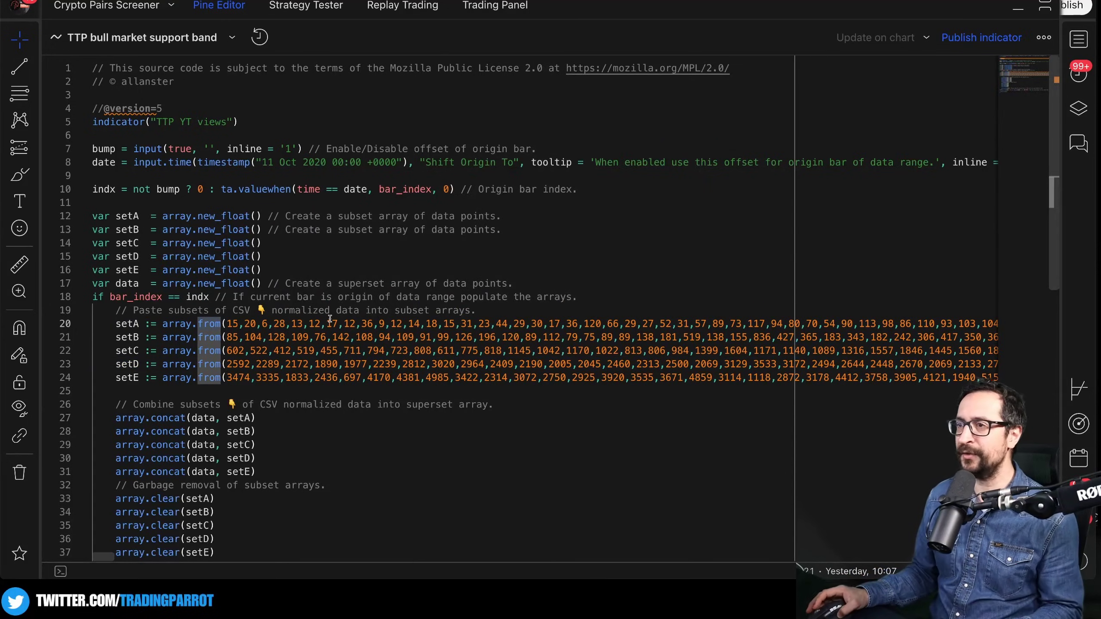
pyautogui.scroll(-3, 422, 324)
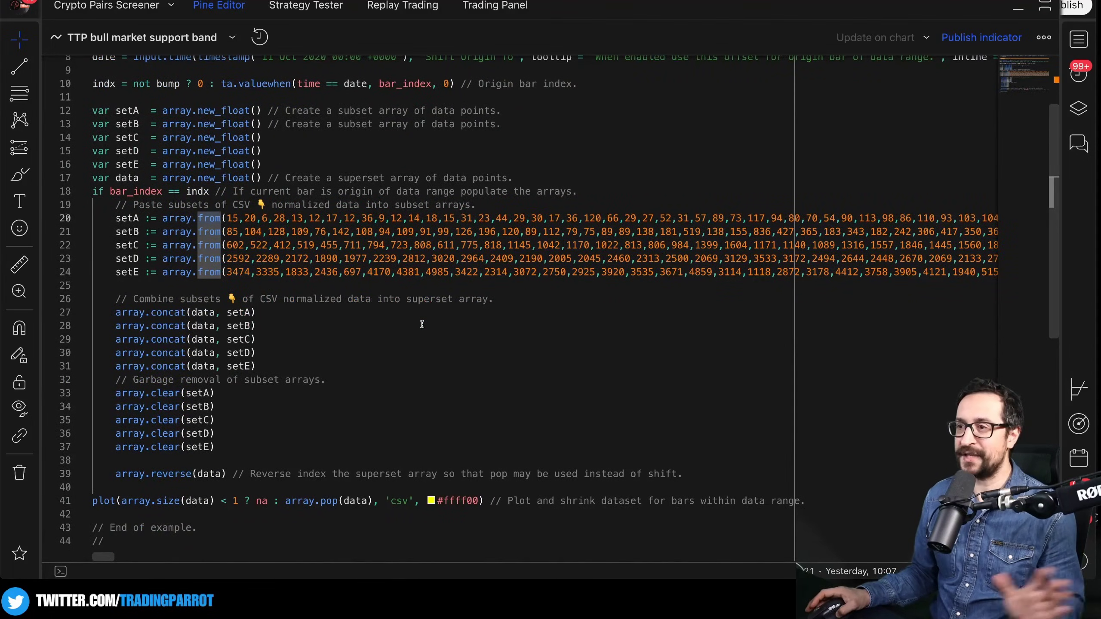
pyautogui.click(429, 245)
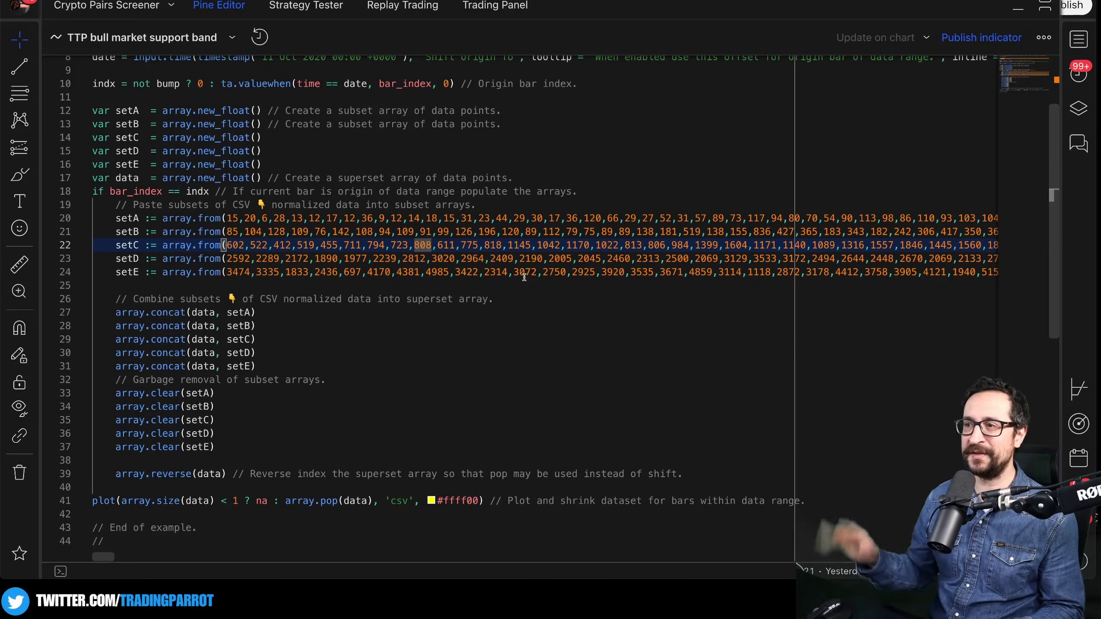
pyautogui.click(531, 274)
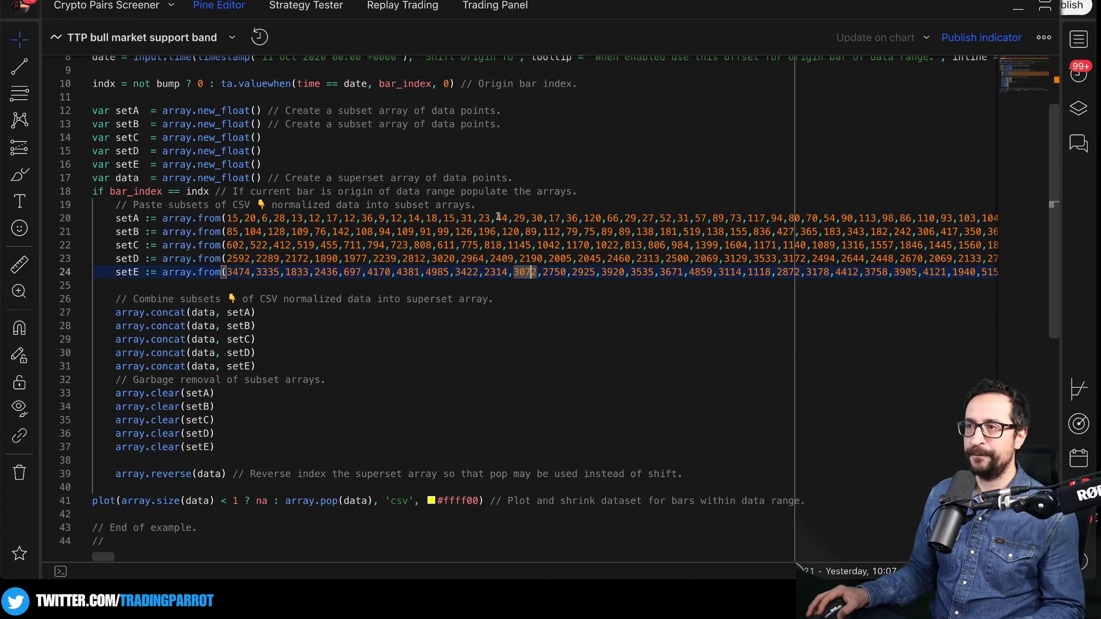
pyautogui.click(500, 192)
pyautogui.scroll(1, 501, 193)
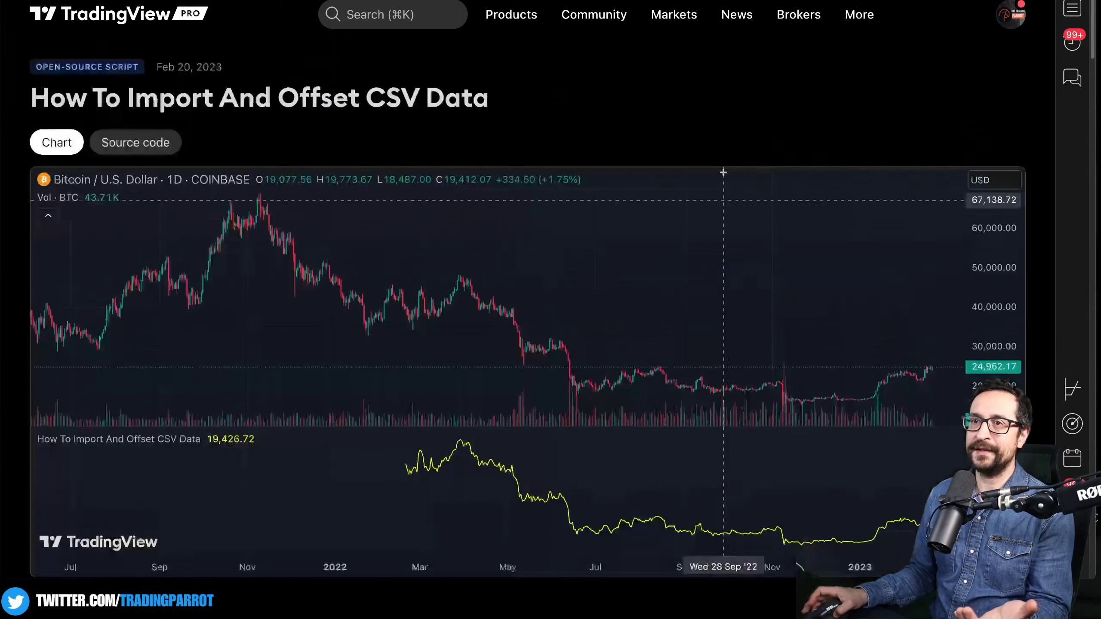
# Return to the published How To Import And Offset CSV Data page, review its description and highlight the script title.
pyautogui.scroll(-5, 623, 286)
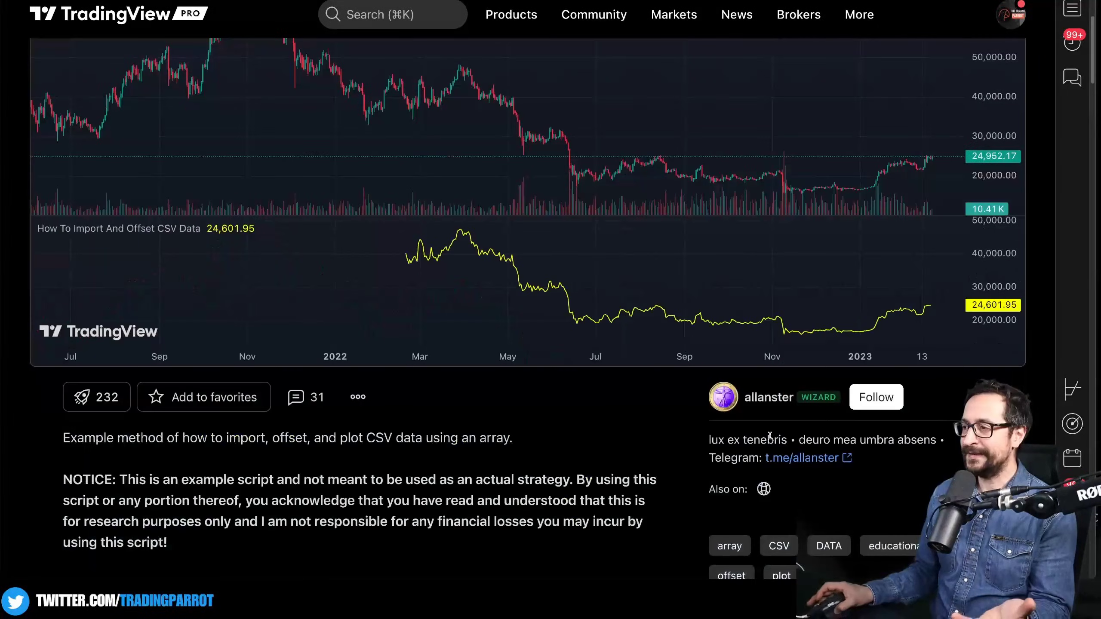
pyautogui.scroll(5, 590, 303)
pyautogui.moveTo(21, 103); pyautogui.dragTo(510, 110)
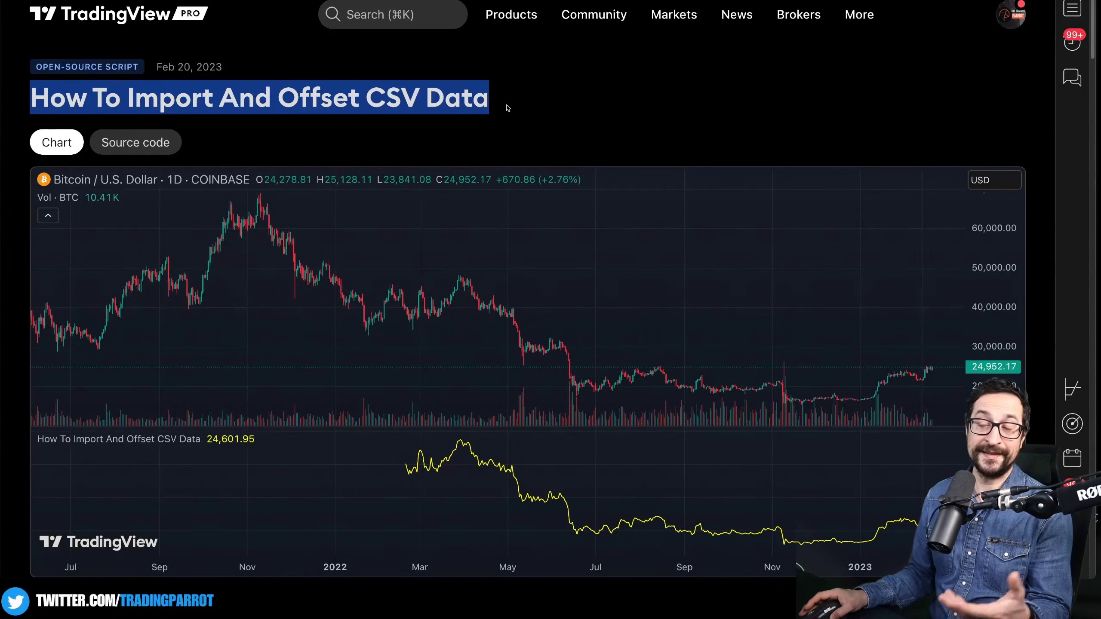
pyautogui.click(508, 108)
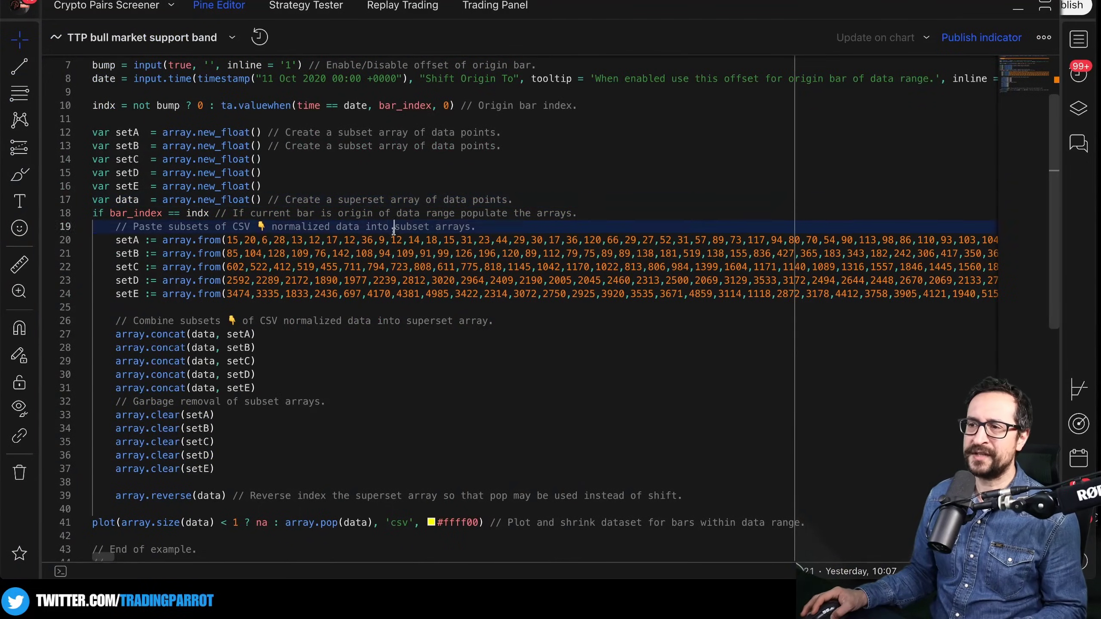
# Highlight the setA to setE array lines in the script and inspect the TTP YT views indicator on the chart from 11 Oct 2020.
pyautogui.moveTo(388, 226); pyautogui.dragTo(419, 294)
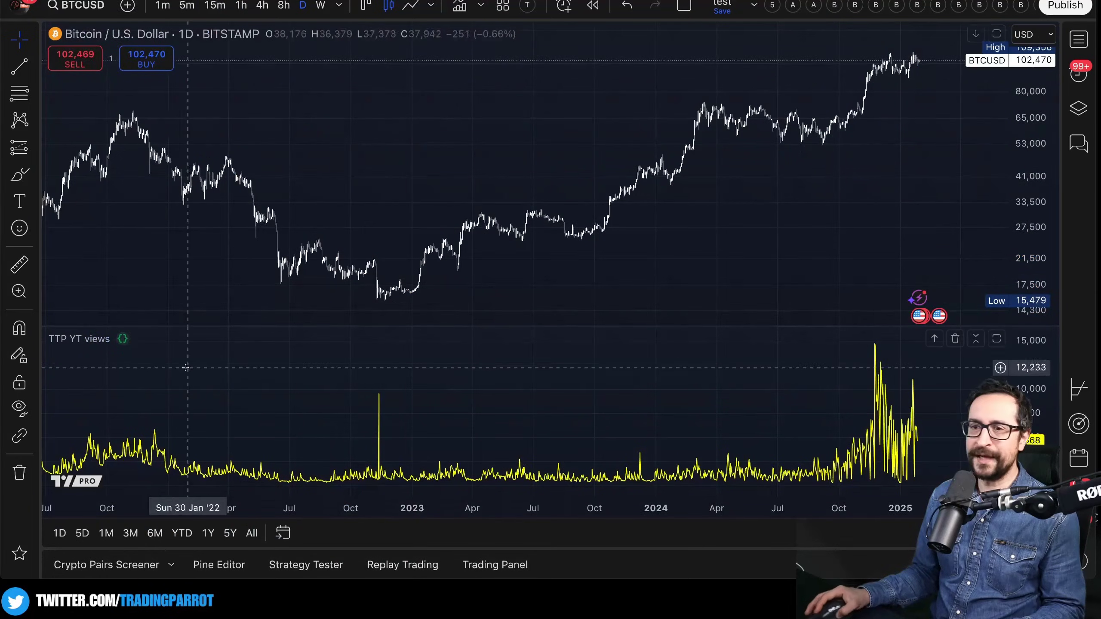
pyautogui.click(71, 343)
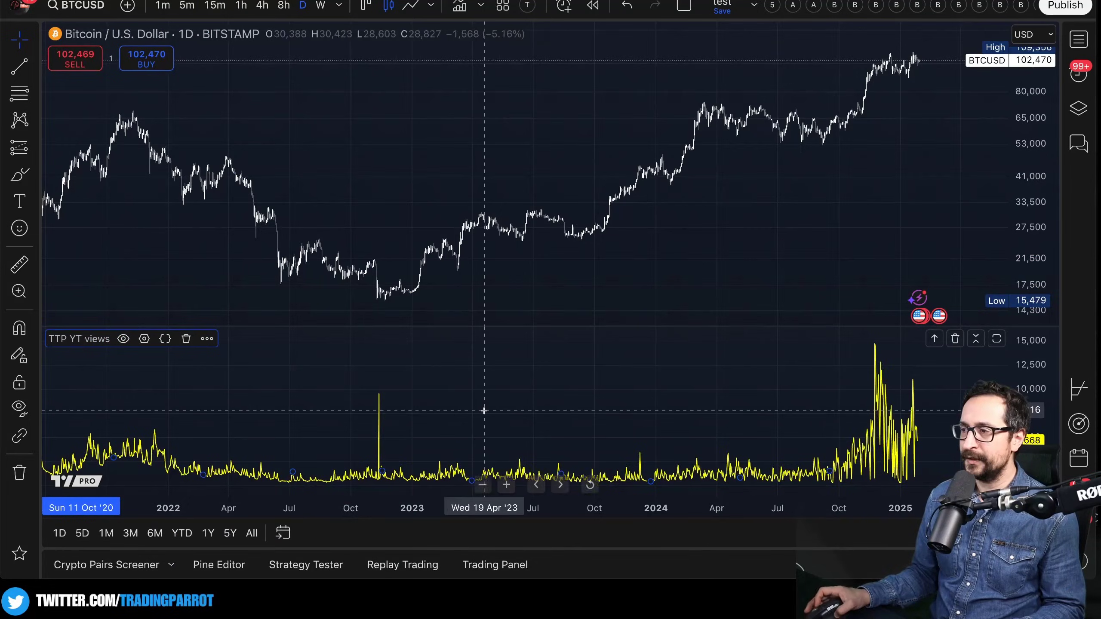
pyautogui.scroll(-3, 484, 411)
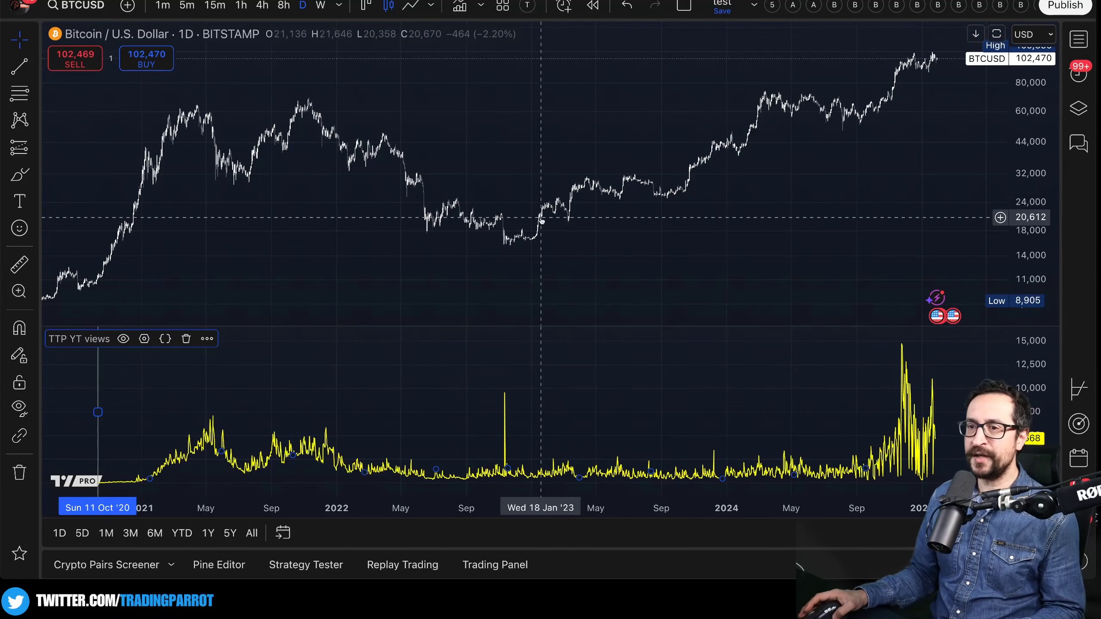
# Examine the setA data points and the code combining the arrays in the script, and collapse the Pine Editor.
pyautogui.click(449, 423)
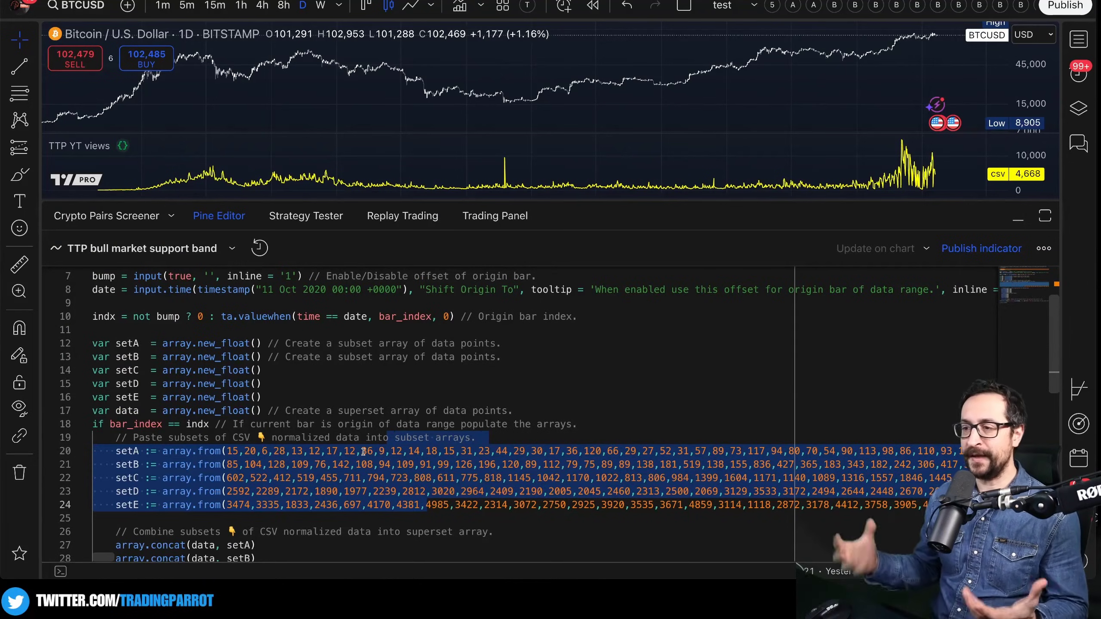
pyautogui.click(363, 451)
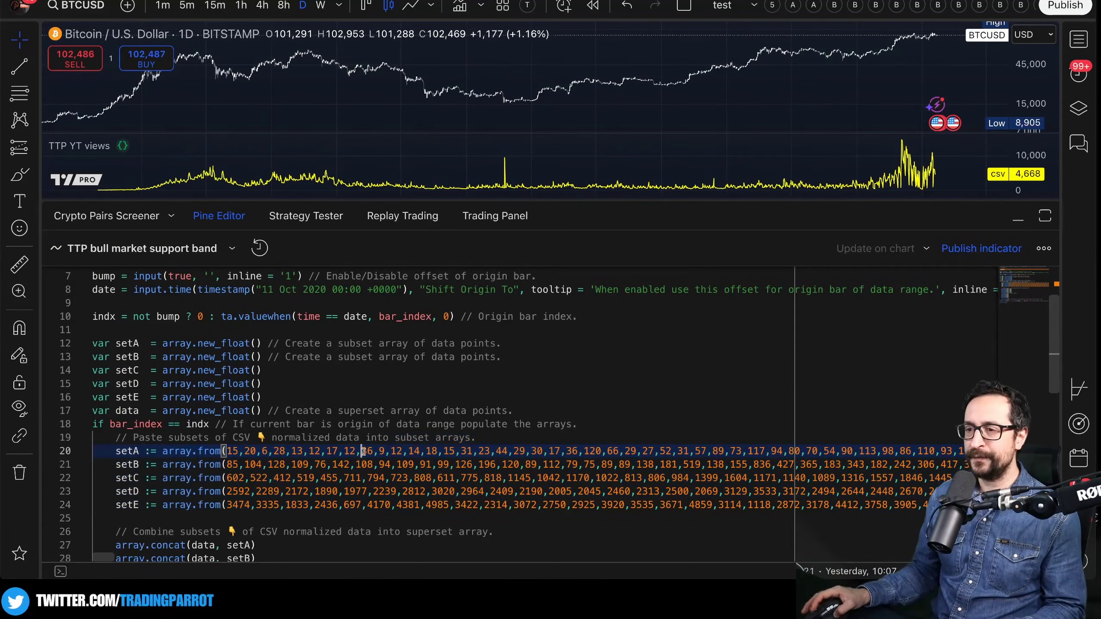
pyautogui.click(482, 451)
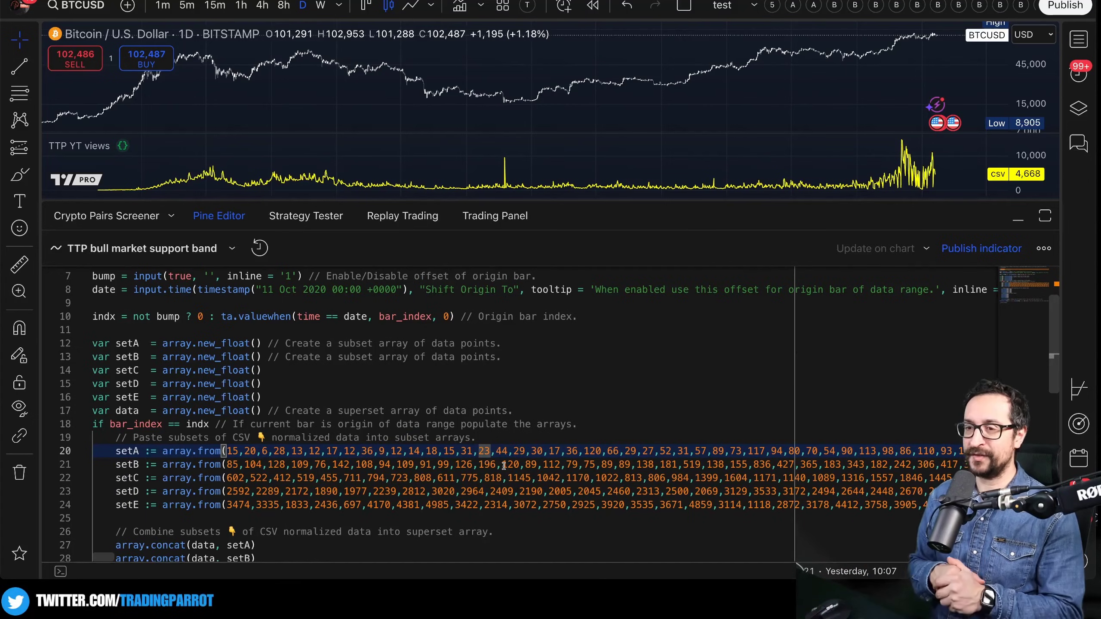
pyautogui.scroll(2, 504, 466)
pyautogui.scroll(-3, 502, 462)
pyautogui.click(499, 460)
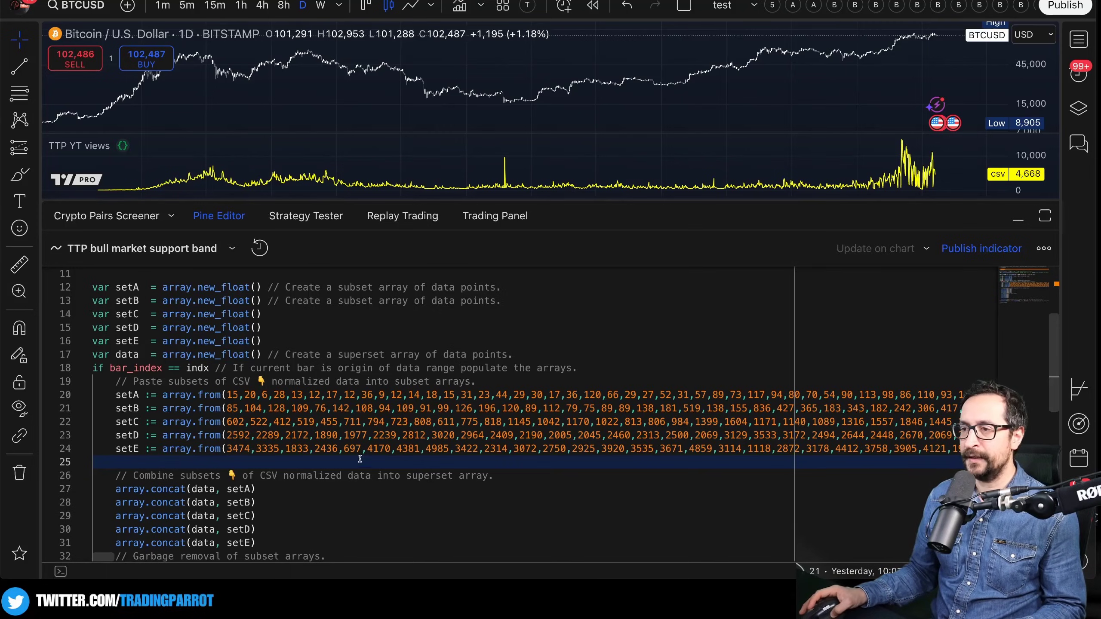
pyautogui.scroll(4, 421, 439)
pyautogui.click(1017, 216)
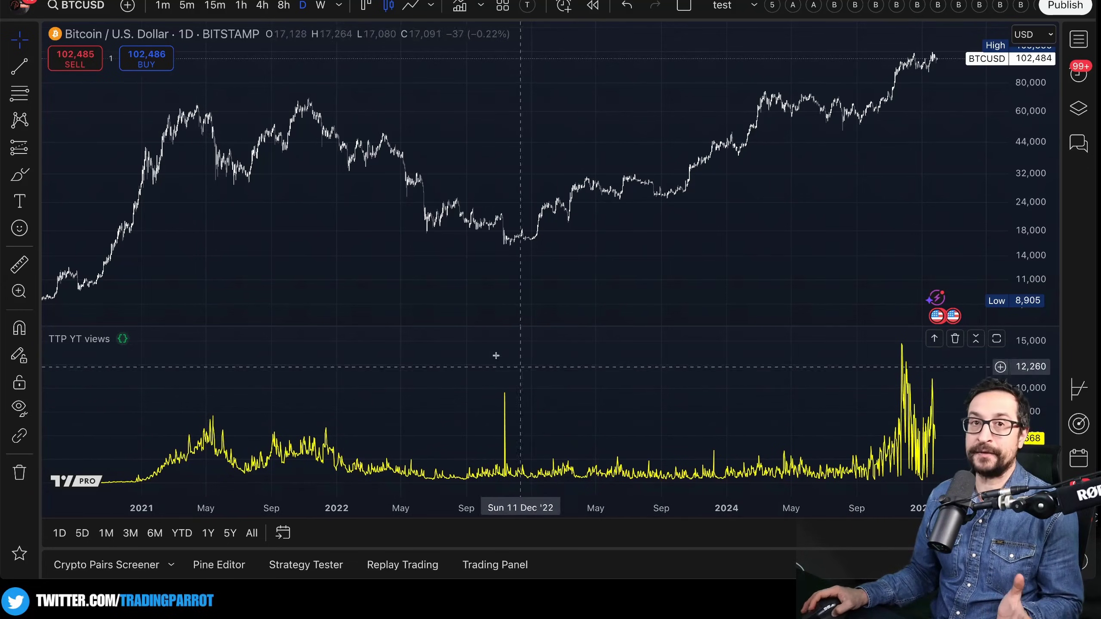
# Draw a trend line on the Bitcoin chart connecting the price peaks of March and November 2021.
pyautogui.click(17, 71)
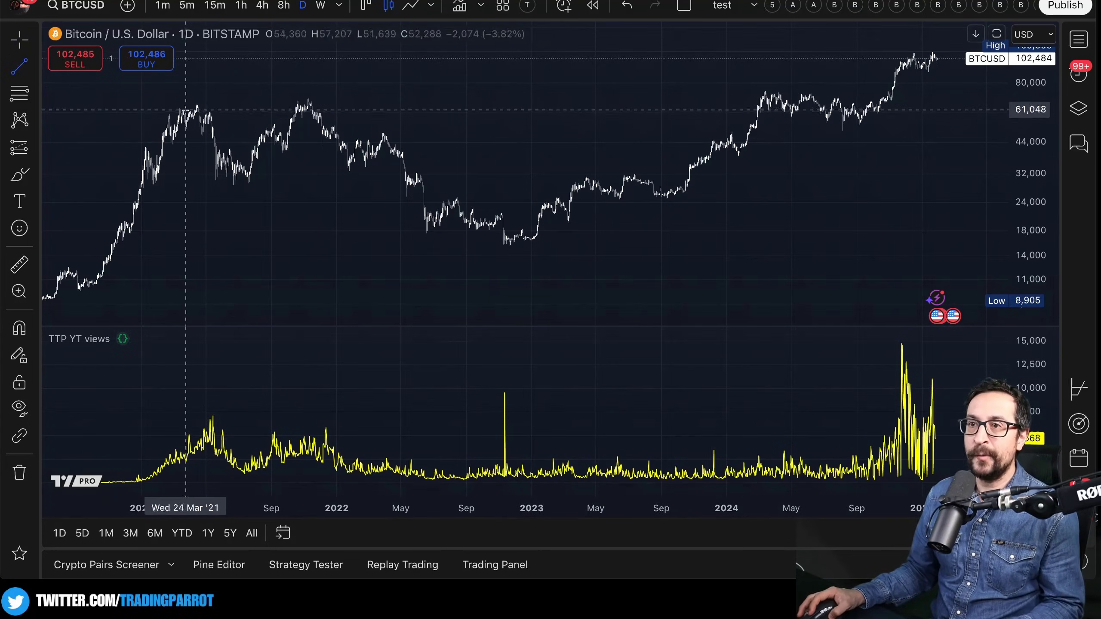
pyautogui.click(184, 114)
pyautogui.click(311, 99)
# Draw a trend line across the 2021 peaks of the TTP YT views plot, from 12 May to 10 November 2021.
pyautogui.click(212, 416)
pyautogui.click(325, 428)
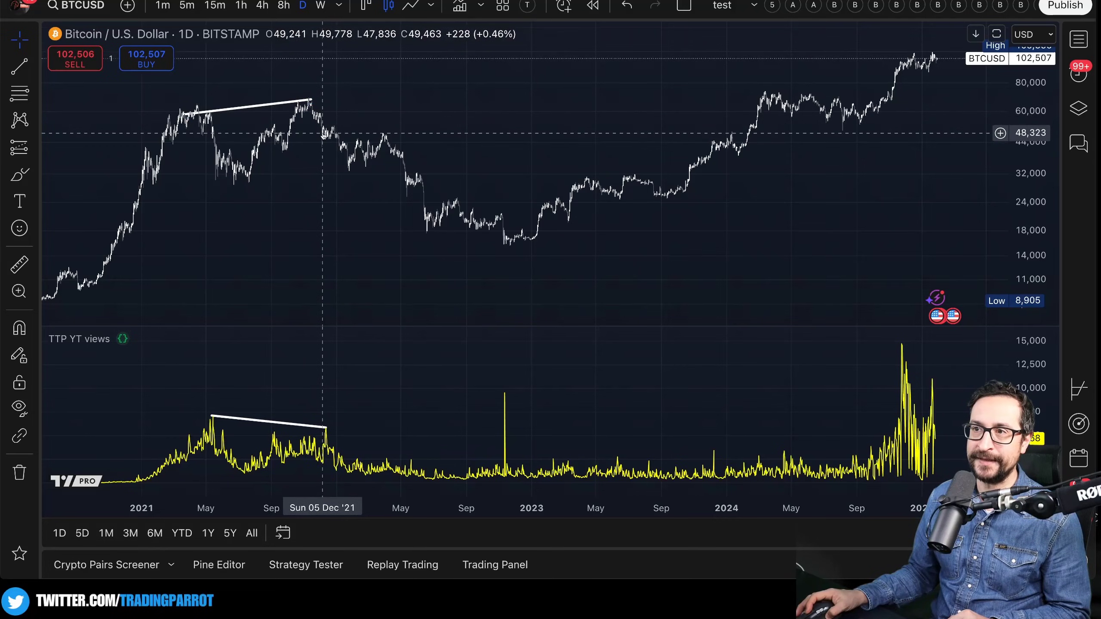
pyautogui.moveTo(326, 428); pyautogui.dragTo(312, 437)
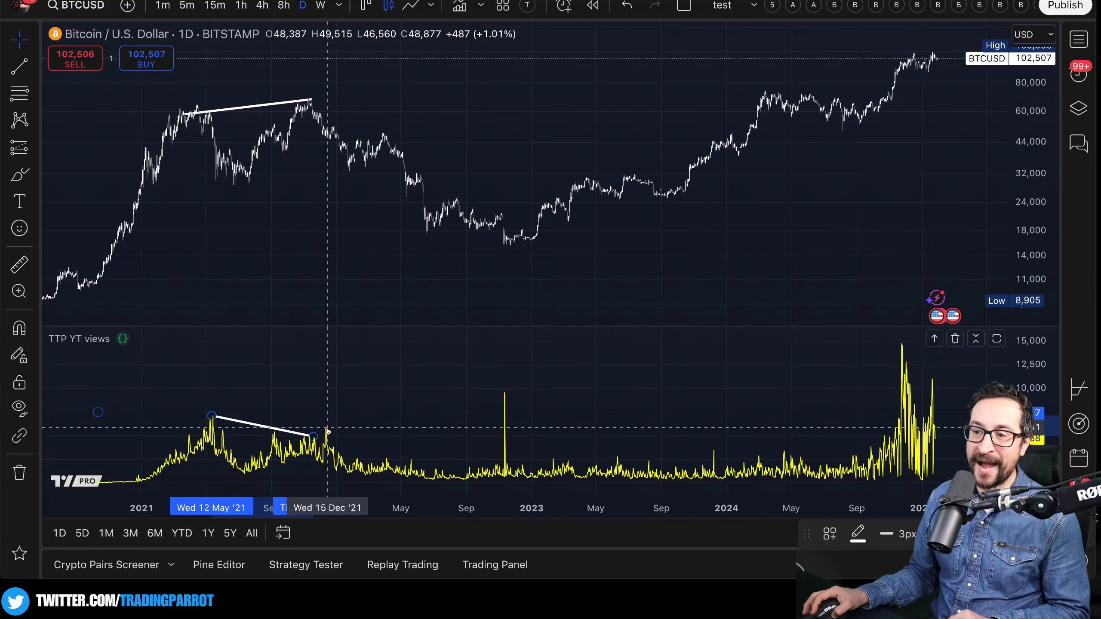
pyautogui.moveTo(313, 436)
pyautogui.mouseDown()
pyautogui.moveTo(282, 385)
pyautogui.moveTo(310, 437)
pyautogui.mouseUp()
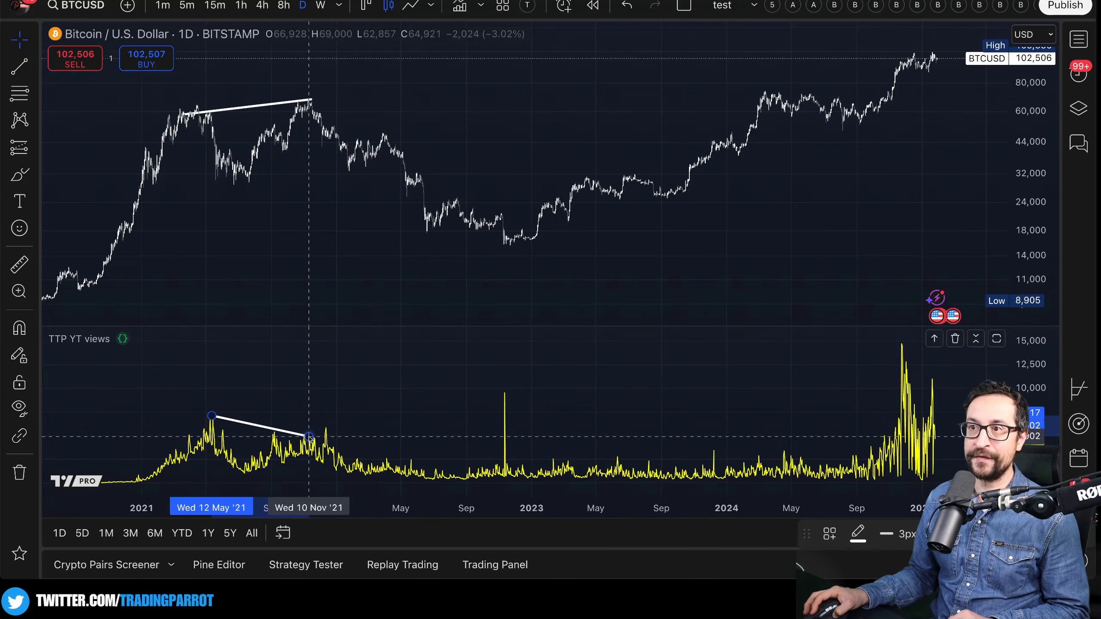
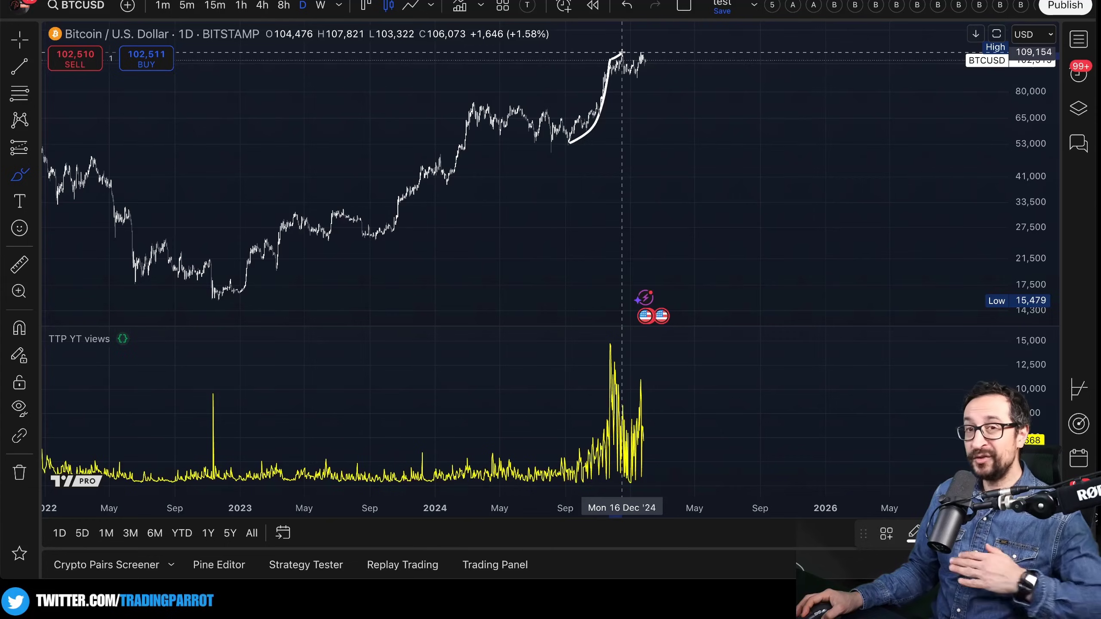
# Sketch brush strokes over the price and YT views peaks between November 2024 and January 2025, and undo them.
pyautogui.moveTo(621, 52)
pyautogui.mouseDown()
pyautogui.moveTo(629, 78)
pyautogui.moveTo(649, 78)
pyautogui.mouseUp()
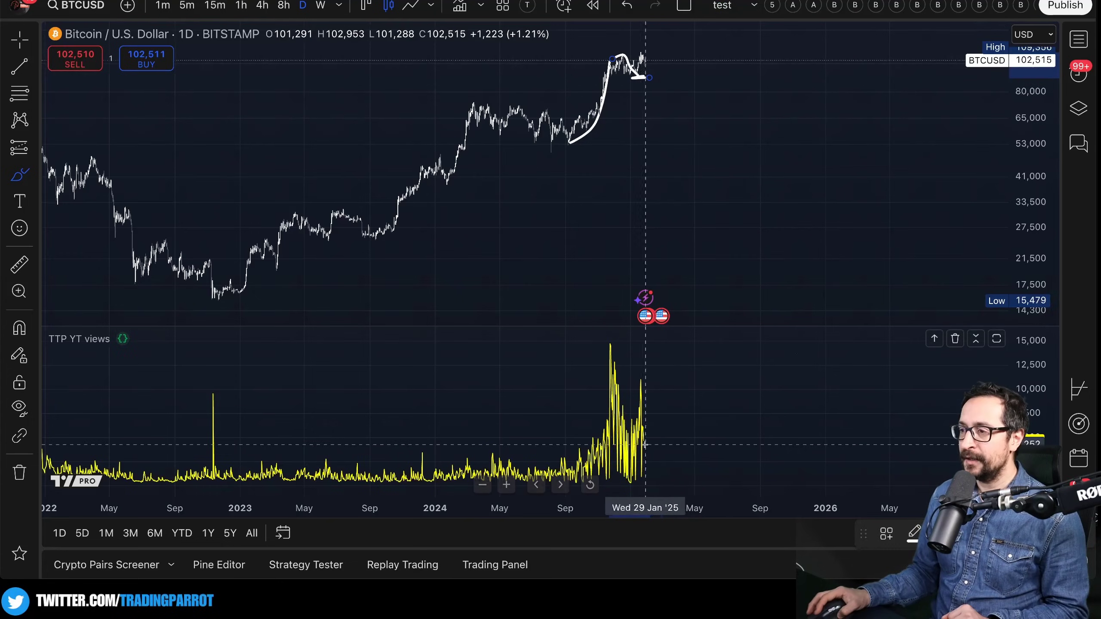
pyautogui.moveTo(621, 458)
pyautogui.mouseDown()
pyautogui.moveTo(641, 380)
pyautogui.moveTo(648, 460)
pyautogui.mouseUp()
pyautogui.moveTo(611, 343); pyautogui.dragTo(642, 376)
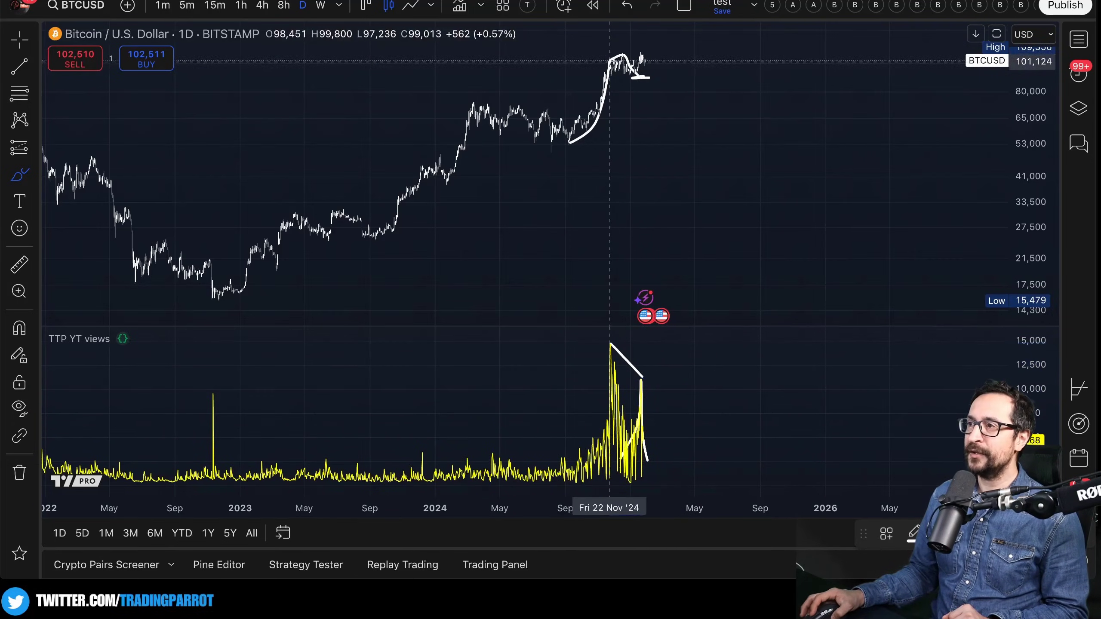
pyautogui.moveTo(613, 60); pyautogui.dragTo(646, 51)
pyautogui.press('super+z')
pyautogui.press('super+z')
pyautogui.press('super+z')
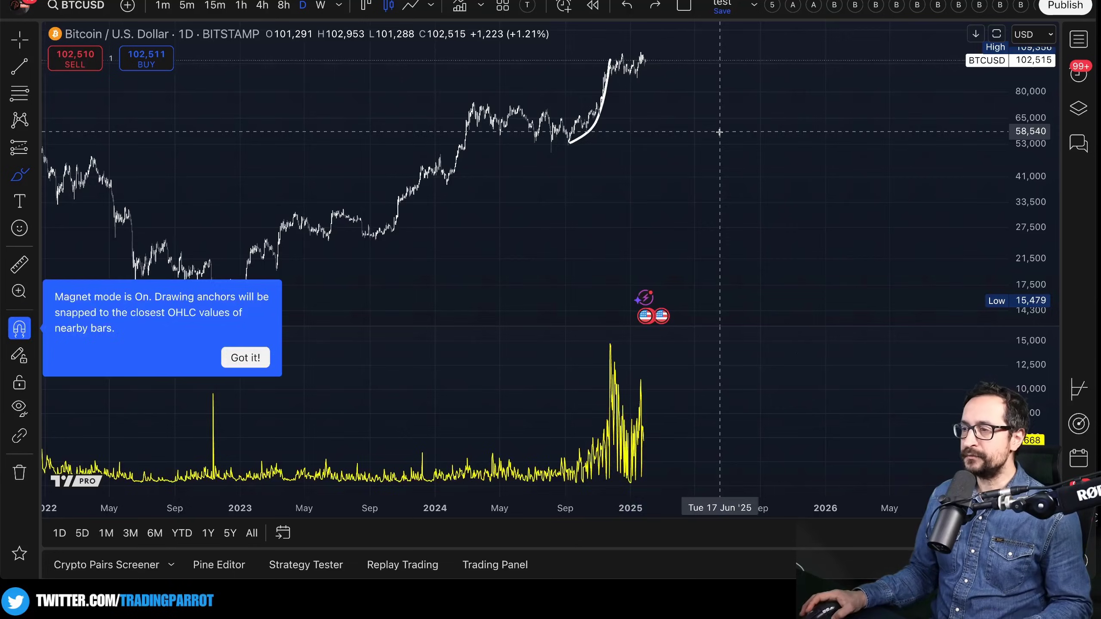
# Brush a projected rise and fall after the latest views peak, circle the 2021 views and price peaks, and connect the two latest views peaks.
pyautogui.scroll(-5, 757, 417)
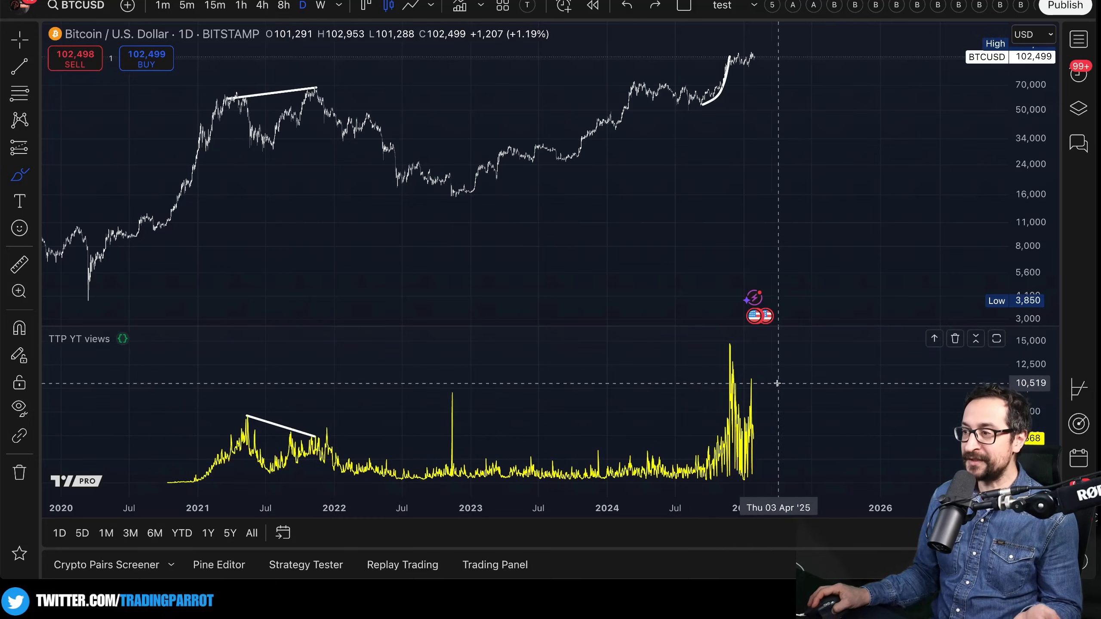
pyautogui.moveTo(751, 381)
pyautogui.mouseDown()
pyautogui.moveTo(757, 334)
pyautogui.moveTo(797, 432)
pyautogui.mouseUp()
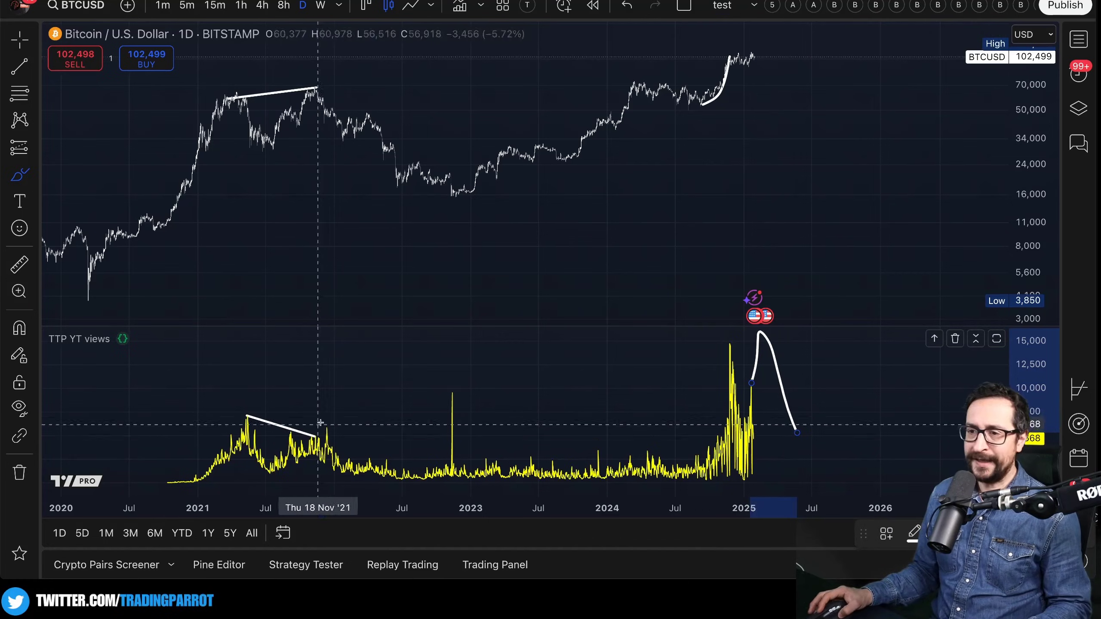
pyautogui.moveTo(325, 405)
pyautogui.mouseDown()
pyautogui.moveTo(228, 395)
pyautogui.moveTo(300, 474)
pyautogui.mouseUp()
pyautogui.moveTo(244, 81)
pyautogui.mouseDown()
pyautogui.moveTo(219, 93)
pyautogui.moveTo(229, 110)
pyautogui.moveTo(239, 74)
pyautogui.mouseUp()
pyautogui.moveTo(308, 78); pyautogui.dragTo(321, 87)
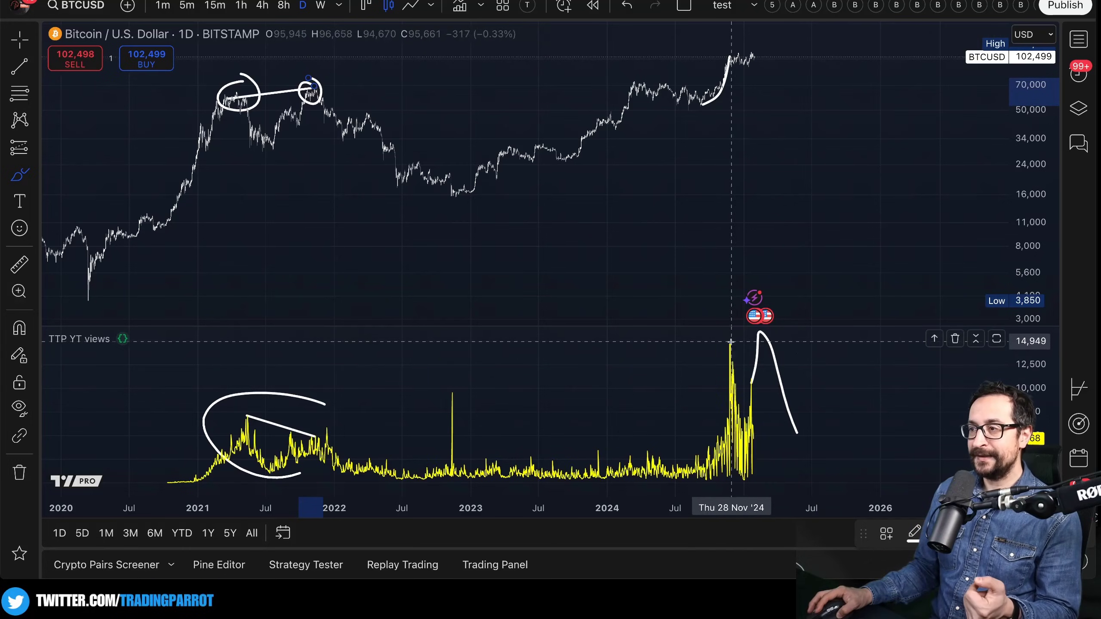
pyautogui.moveTo(731, 342); pyautogui.dragTo(754, 382)
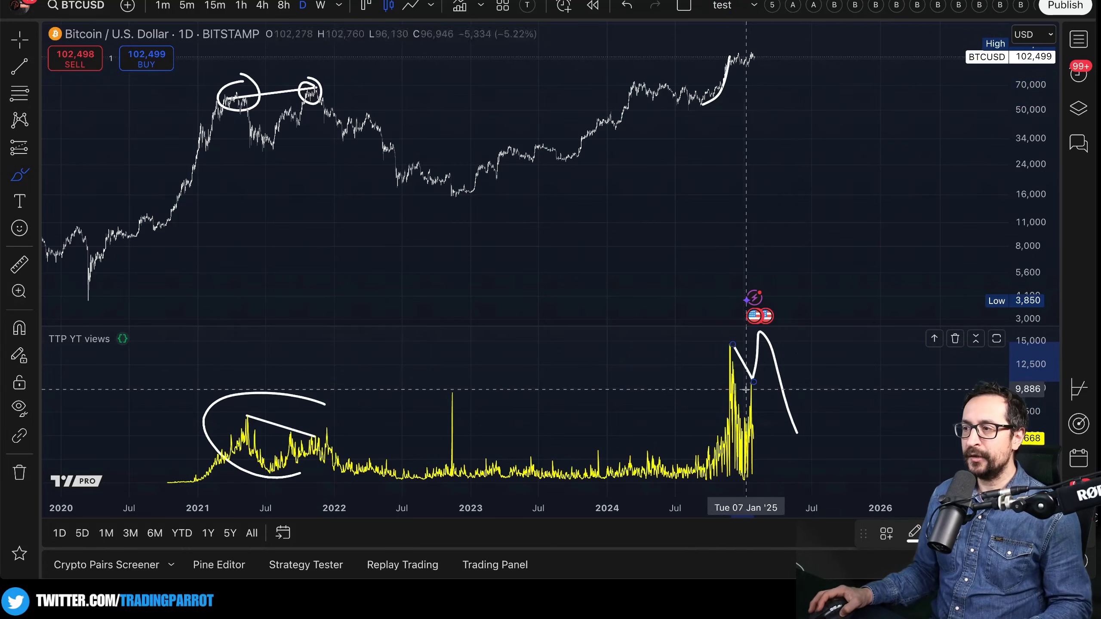
# Undo the projection, circles and connecting stroke just brushed on the chart, and leave the Brush tool.
pyautogui.press('super')
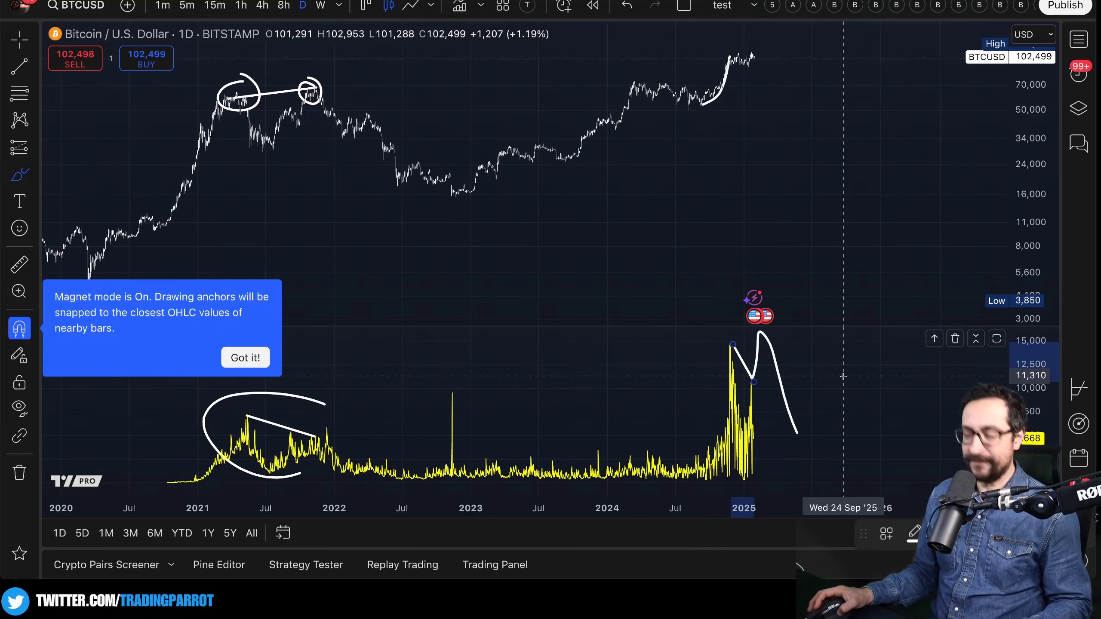
pyautogui.press('super+z')
pyautogui.press('super+z')
pyautogui.press('super+z')
pyautogui.press('super+z')
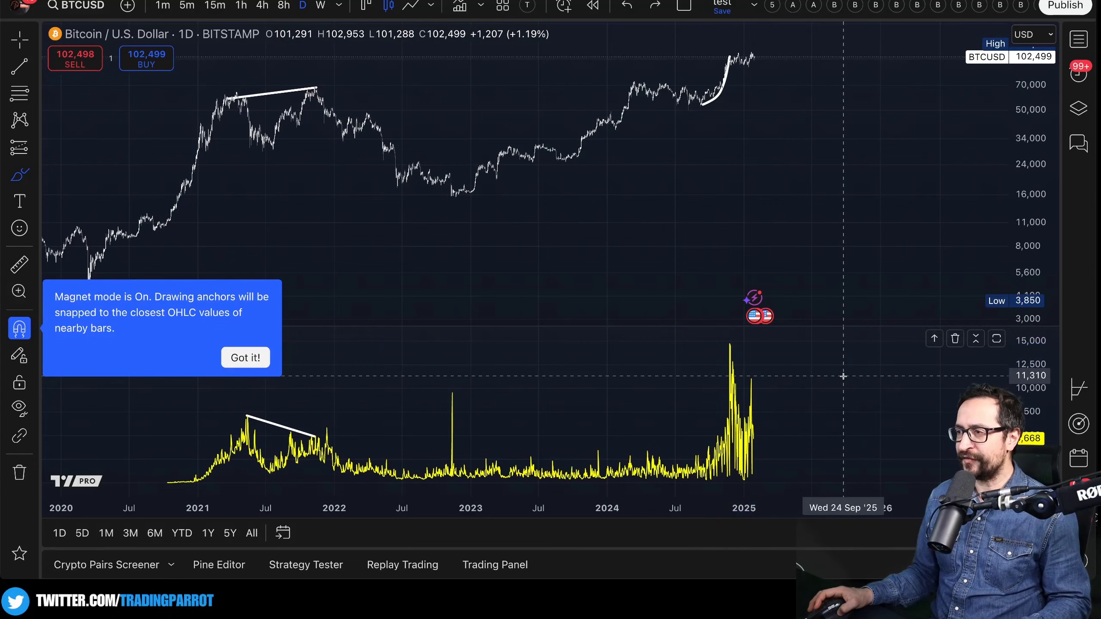
pyautogui.press('Escape')
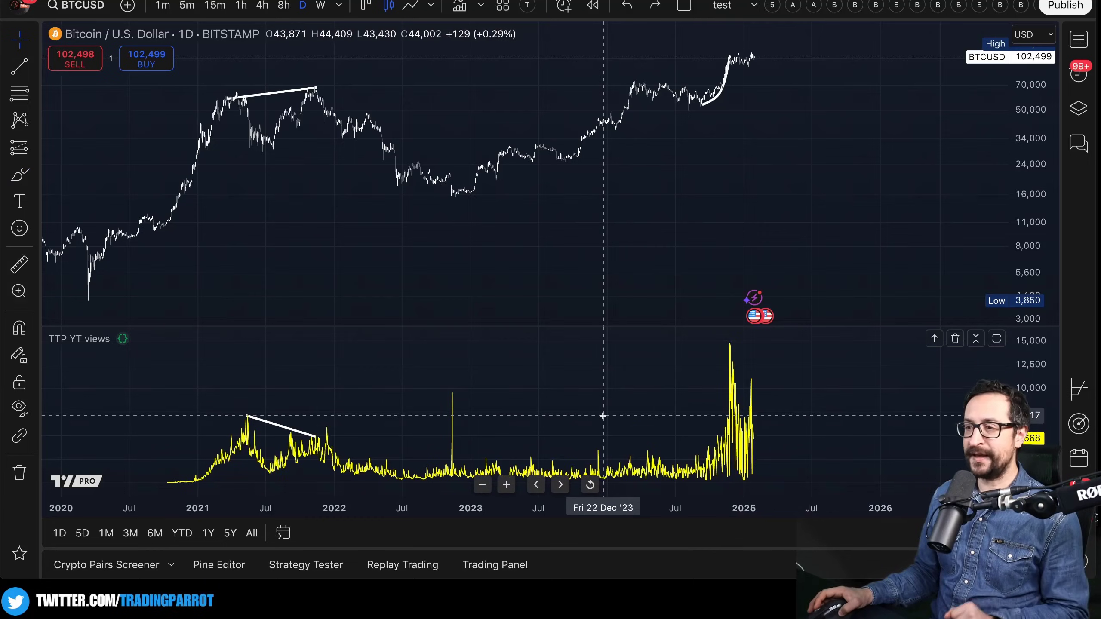
# Add the Relative Strength Index and MACD indicators to the chart.
pyautogui.press('/')
pyautogui.write('si')
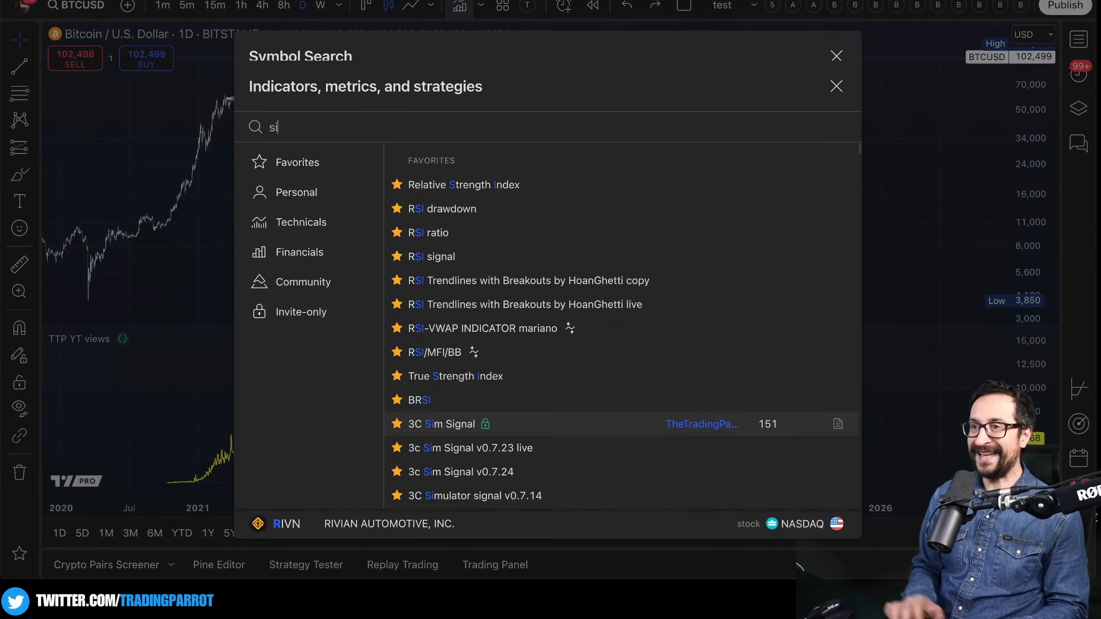
pyautogui.write('rs')
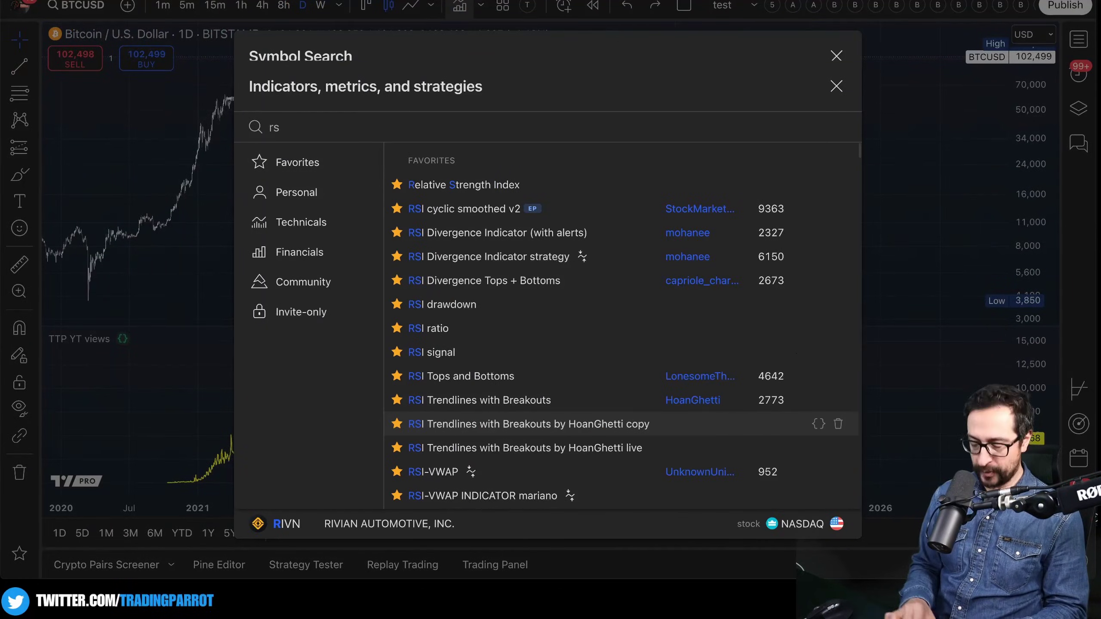
pyautogui.write('i')
pyautogui.click(464, 182)
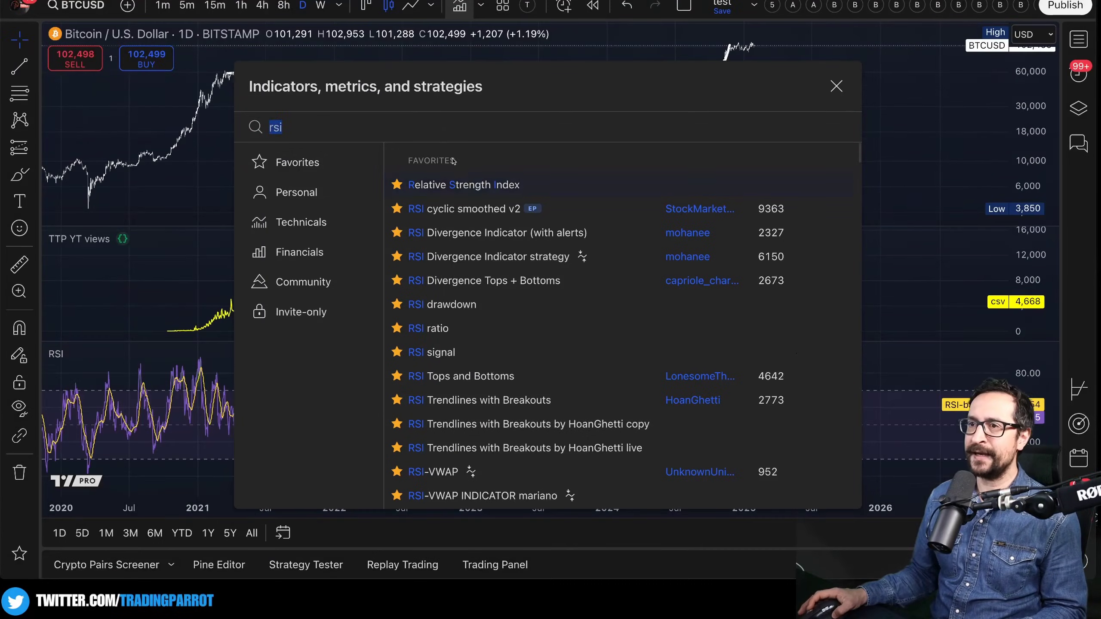
pyautogui.write('macd')
pyautogui.click(498, 460)
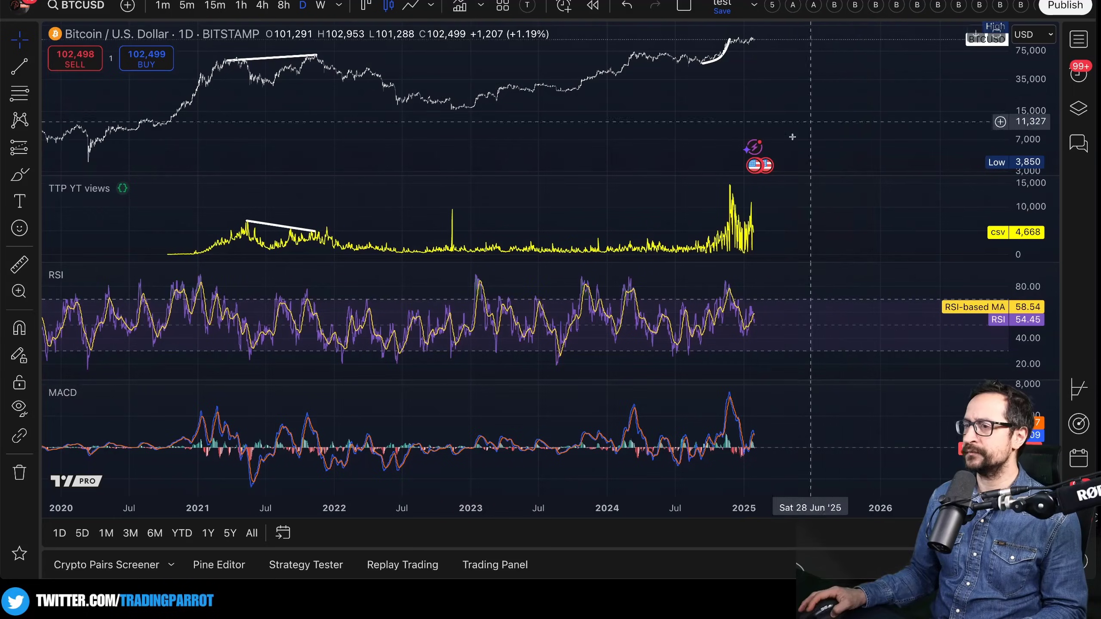
# Set the RSI indicator's source to TTP YT views.
pyautogui.doubleClick(48, 275)
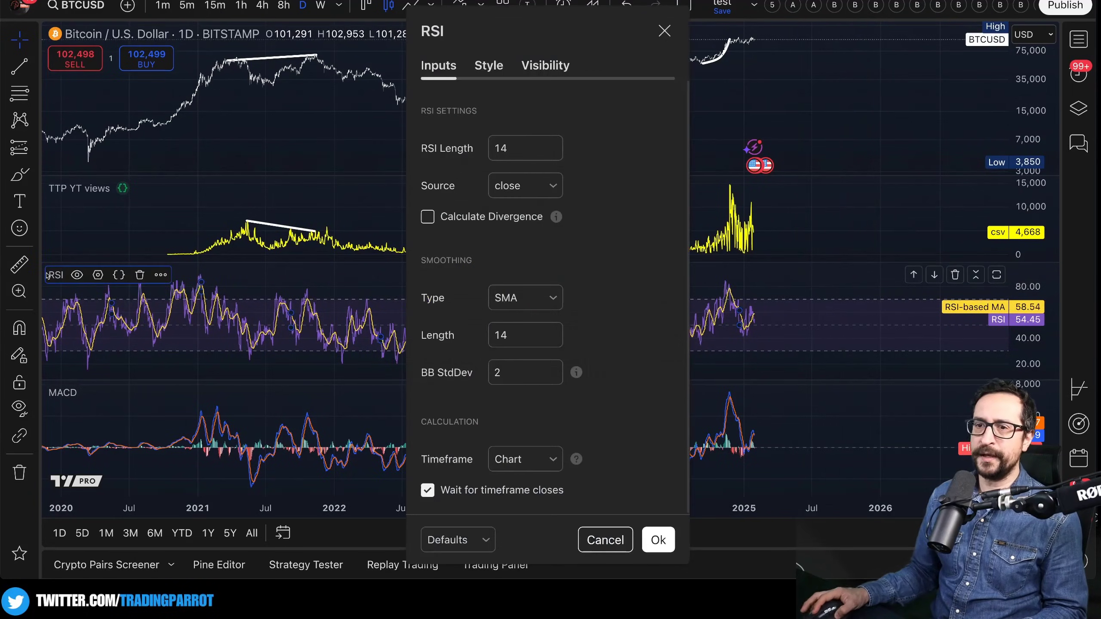
pyautogui.click(538, 191)
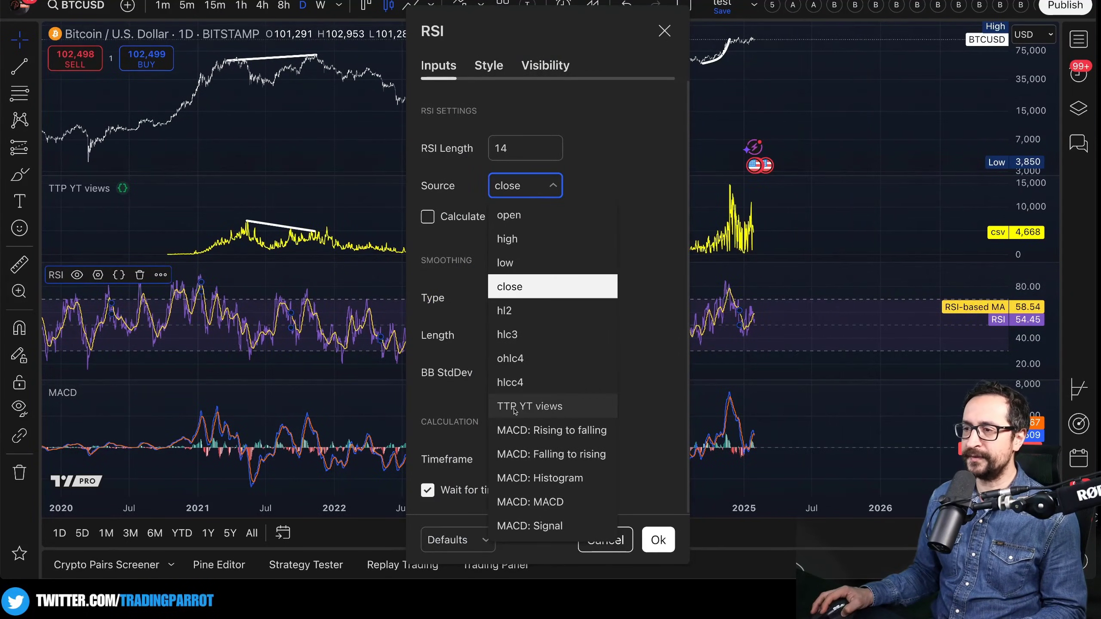
pyautogui.click(562, 408)
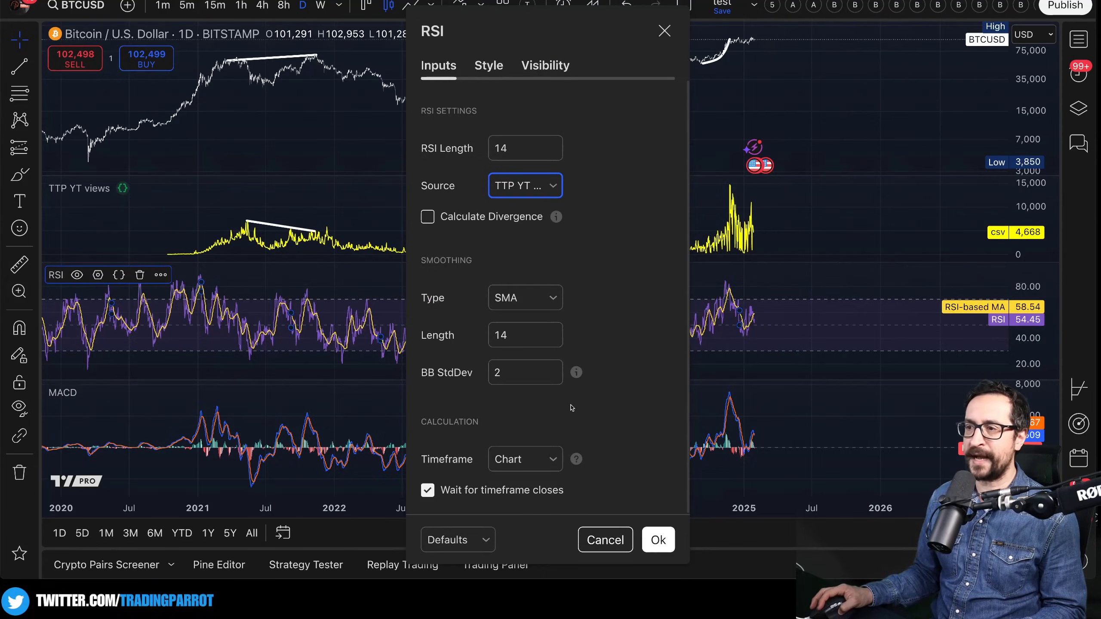
pyautogui.click(667, 536)
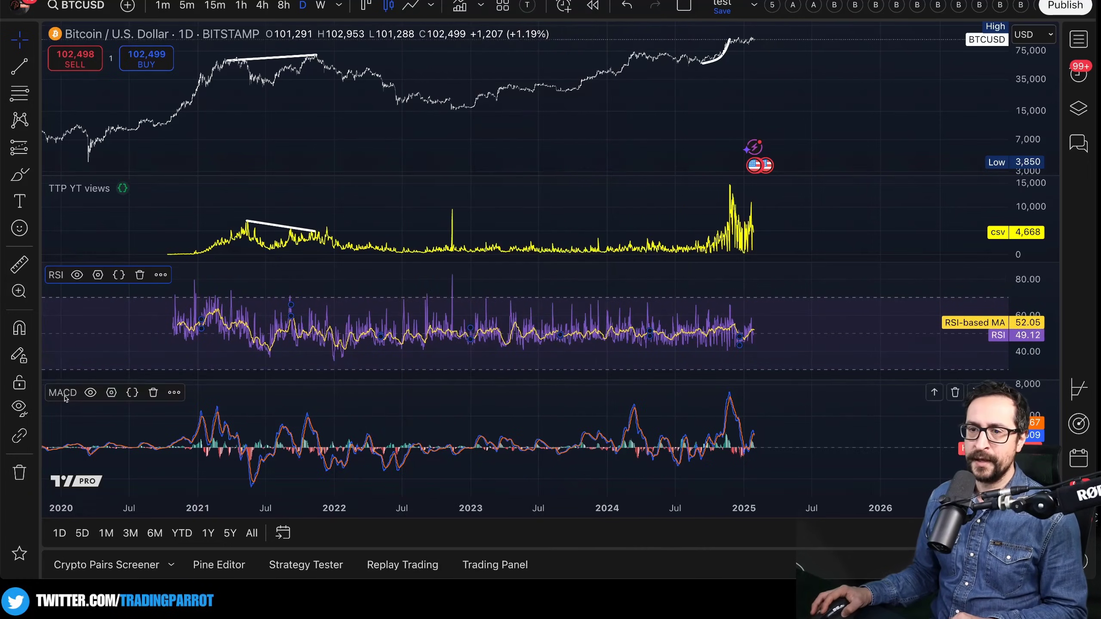
# Set the MACD indicator's source to TTP YT views.
pyautogui.doubleClick(346, 456)
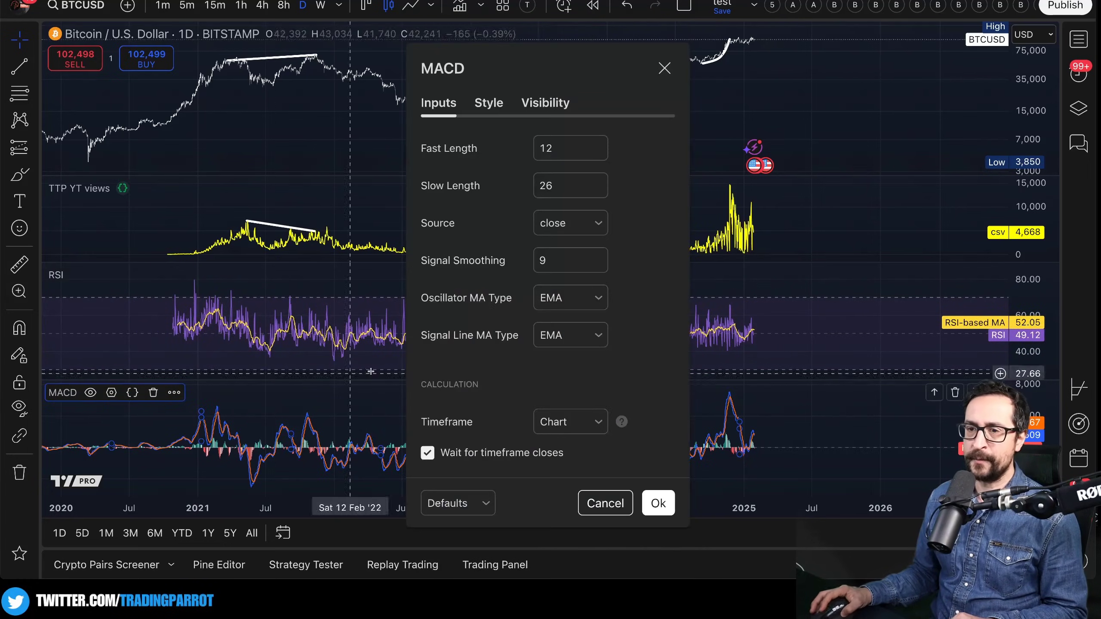
pyautogui.click(595, 223)
pyautogui.click(585, 293)
pyautogui.click(658, 503)
# Delete the freehand curve drawn along the September to November 2024 rise on the Bitcoin chart.
pyautogui.scroll(3, 723, 429)
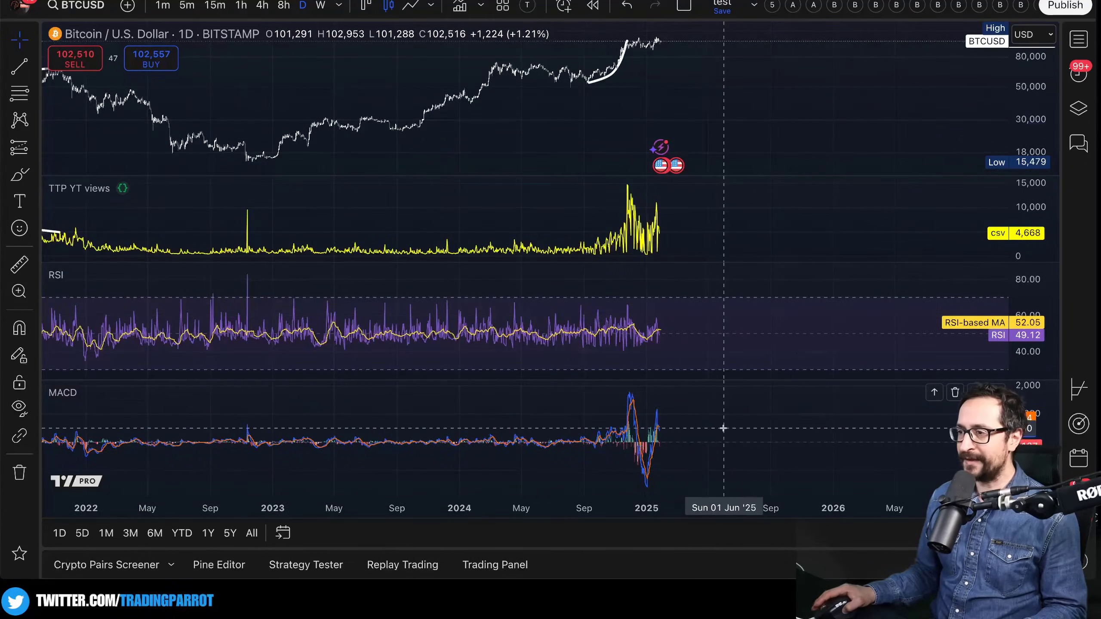
pyautogui.scroll(5, 723, 428)
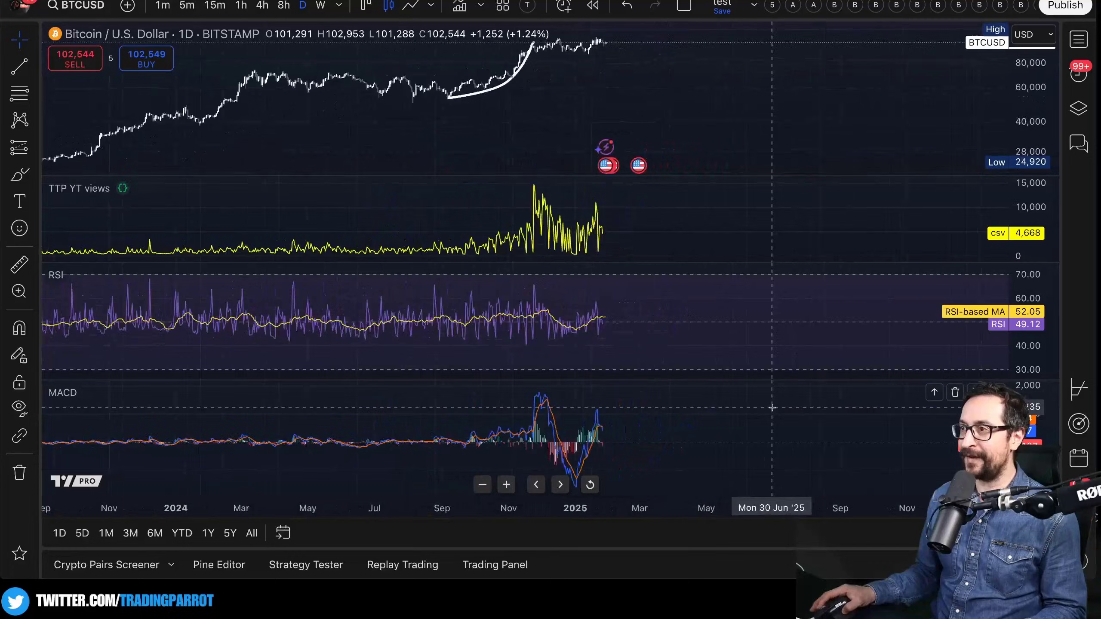
pyautogui.scroll(3, 676, 408)
pyautogui.moveTo(533, 305); pyautogui.dragTo(736, 321)
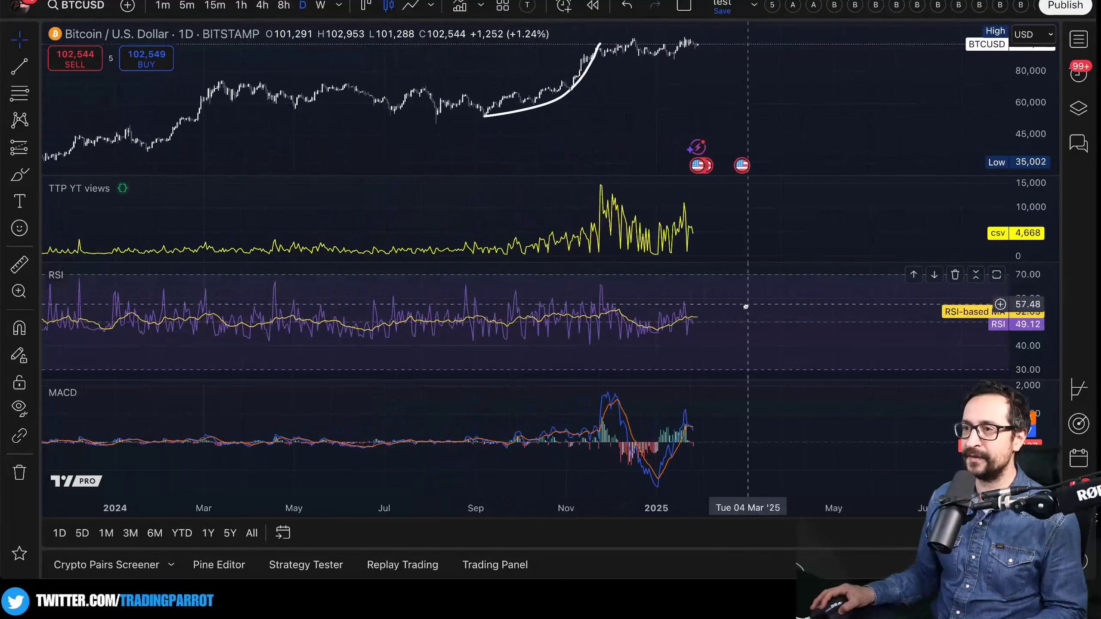
pyautogui.scroll(2, 715, 325)
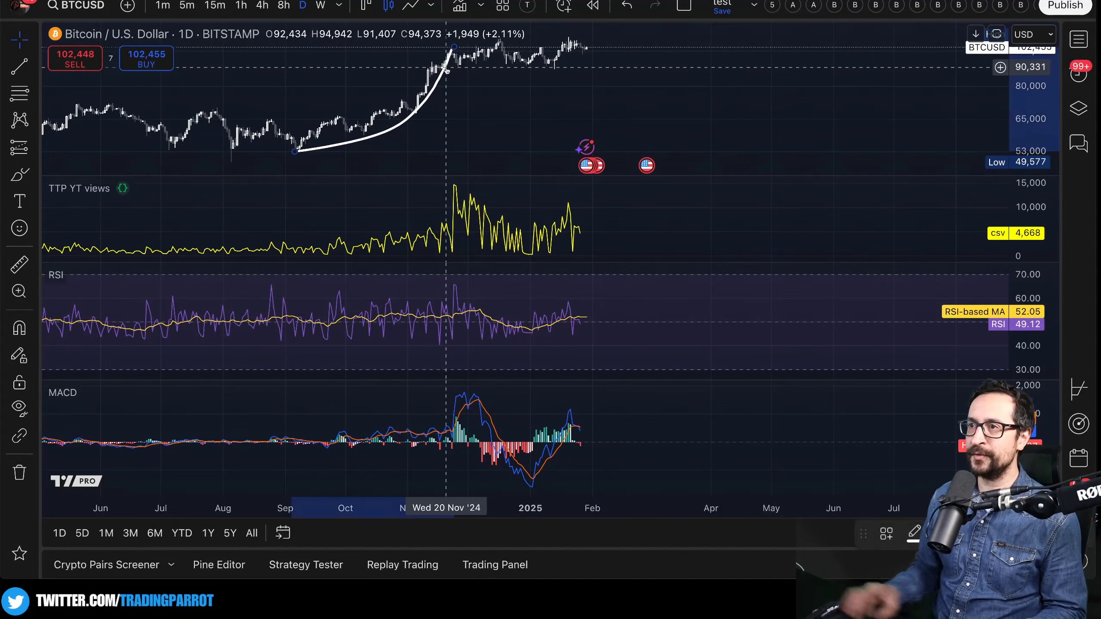
pyautogui.press('Delete')
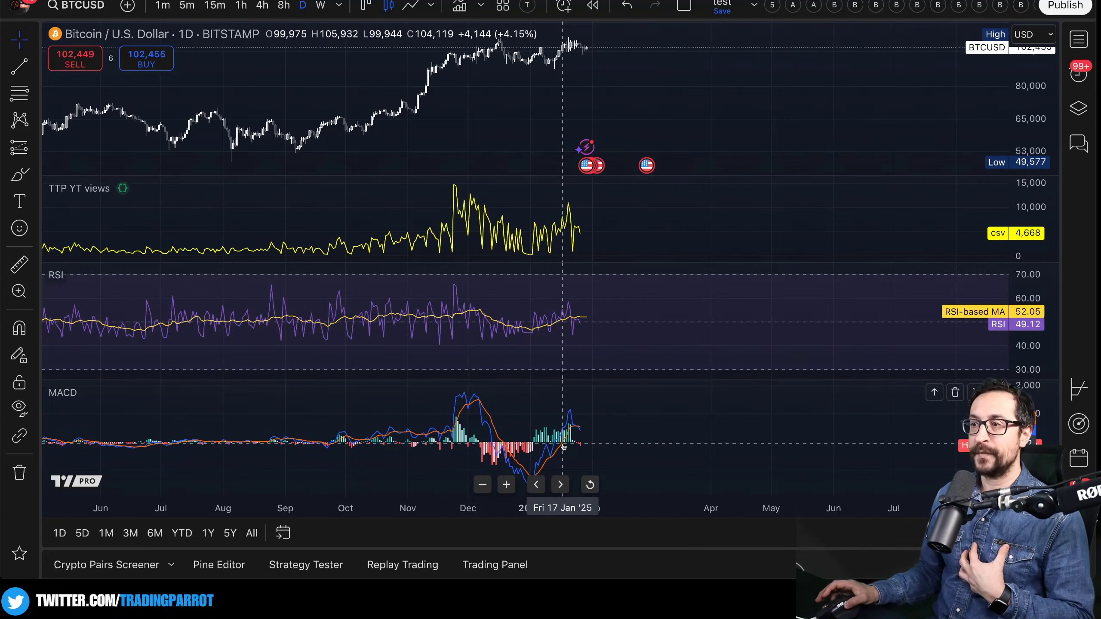
pyautogui.scroll(2, 455, 447)
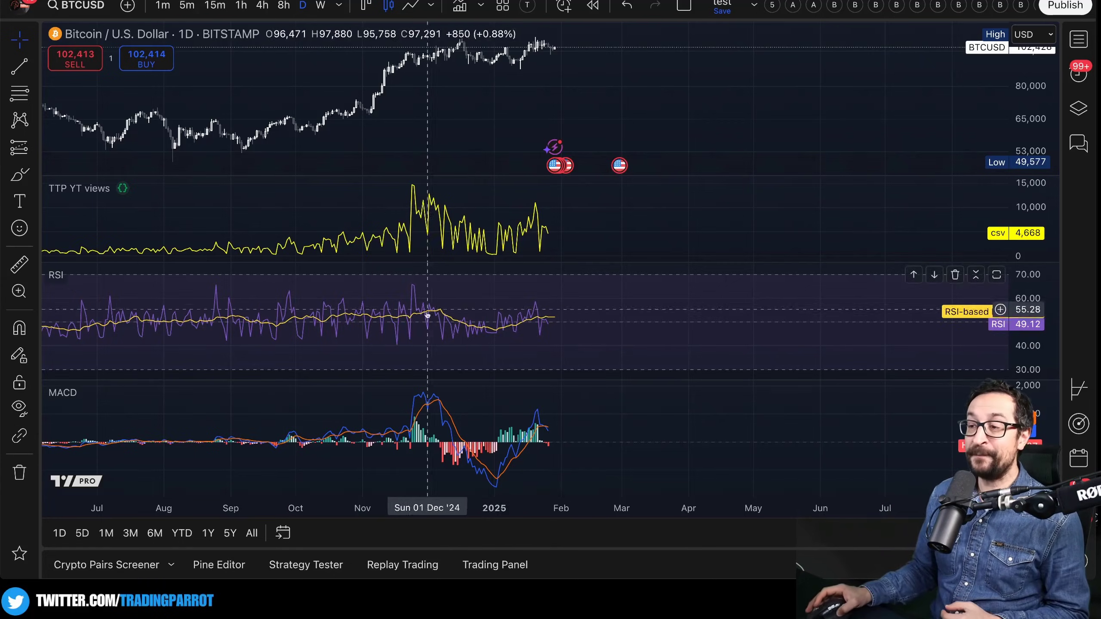
# Append another view count after 4668 in the script's setE array and update the indicator on the chart.
pyautogui.scroll(-3, 566, 333)
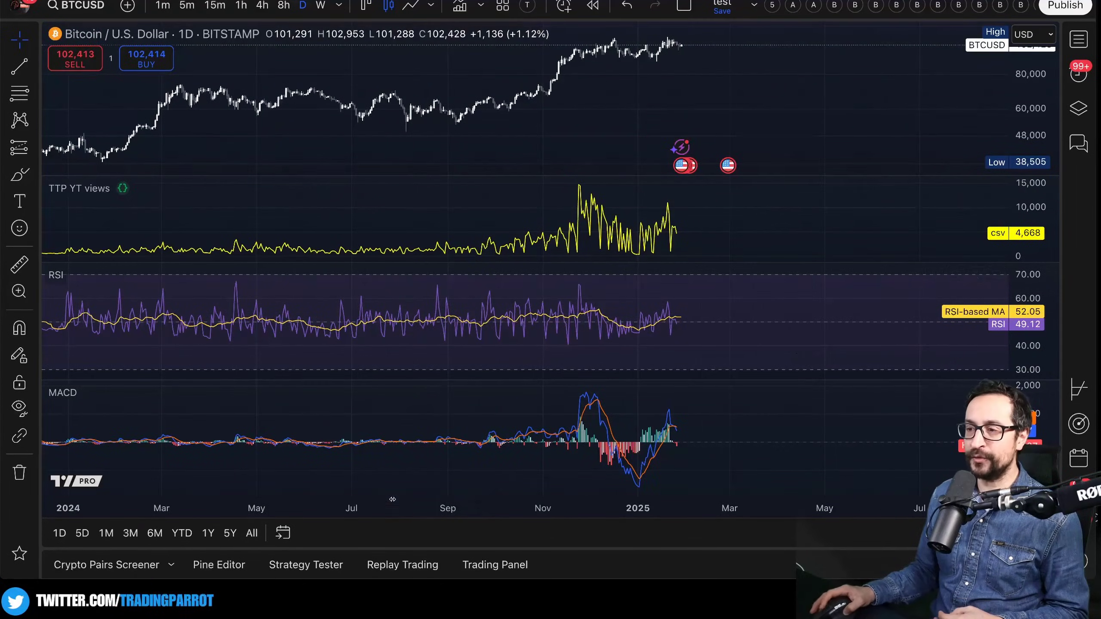
pyautogui.click(236, 565)
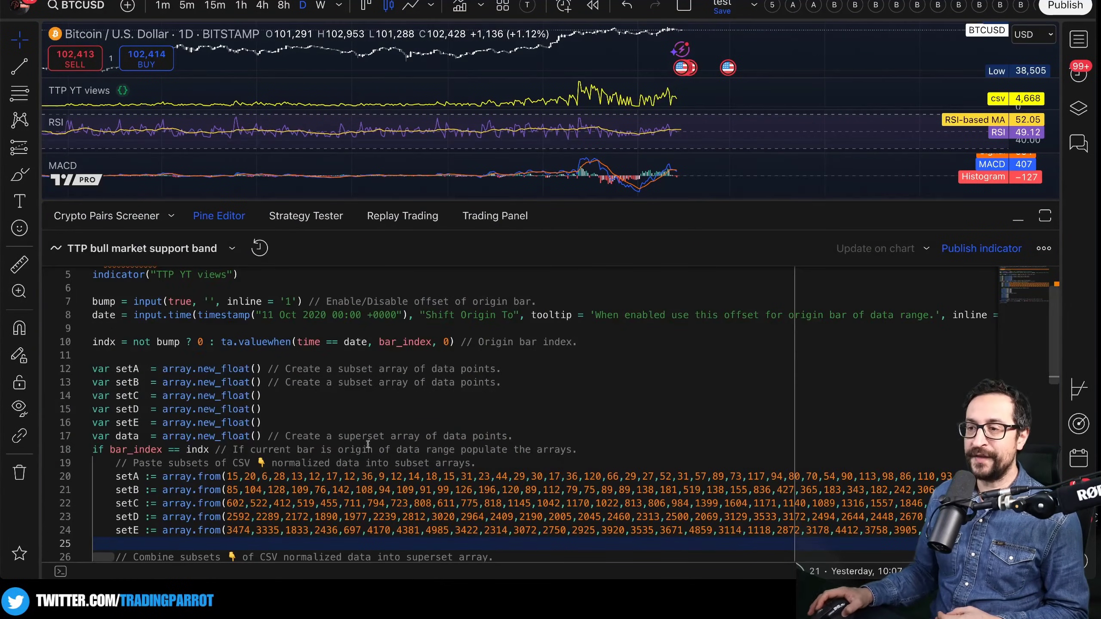
pyautogui.scroll(-3, 491, 477)
pyautogui.click(479, 406)
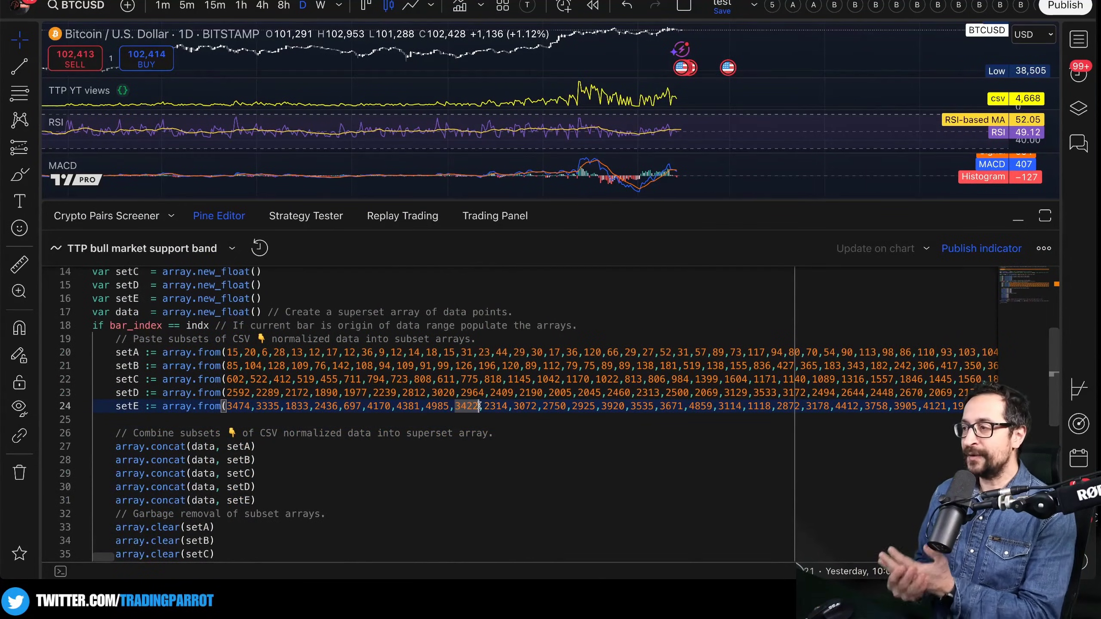
pyautogui.hscroll(10, 479, 406)
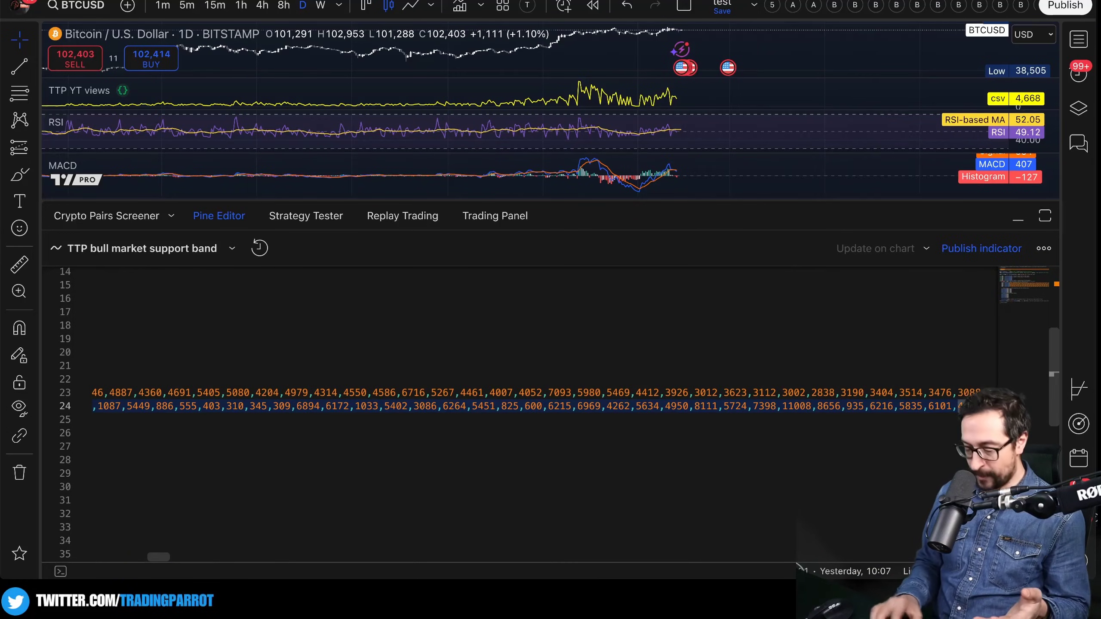
pyautogui.write(',')
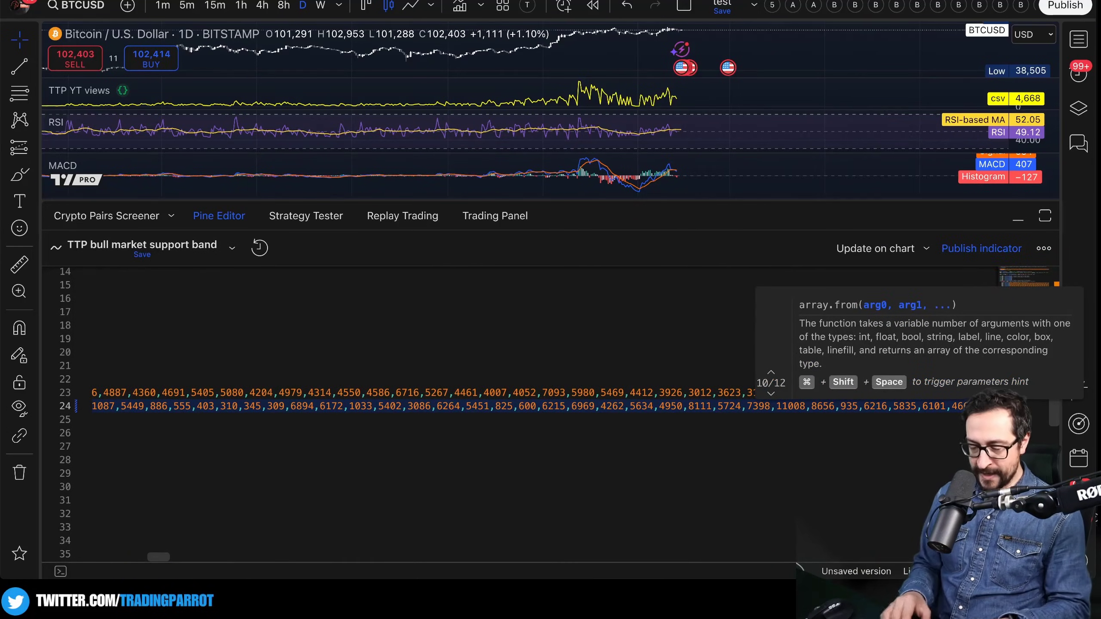
pyautogui.write('4668,')
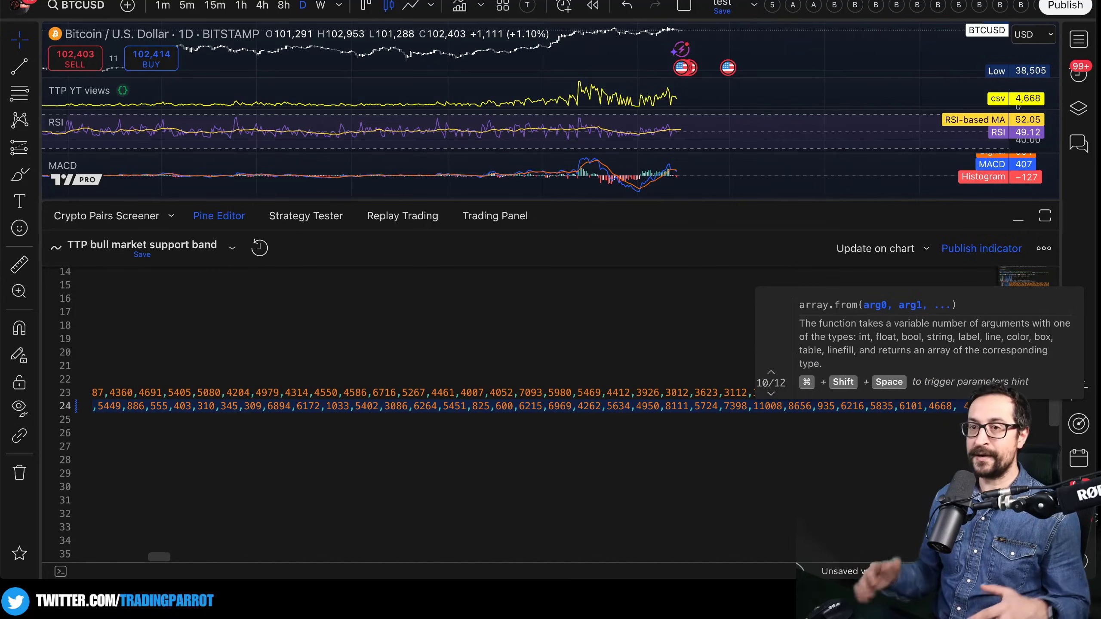
pyautogui.press('Escape')
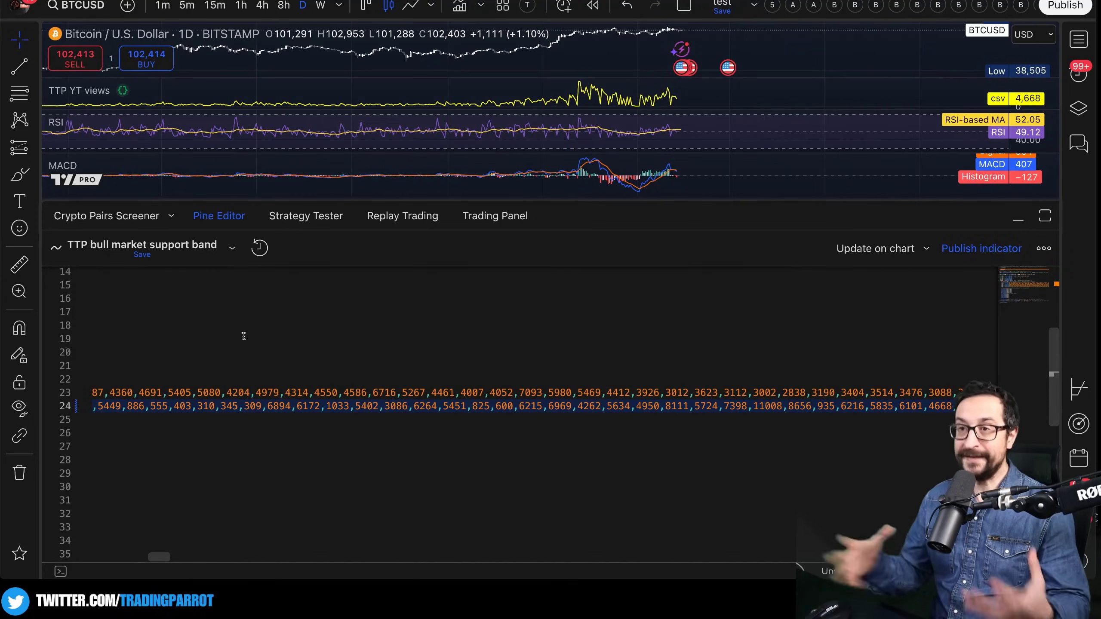
pyautogui.click(856, 249)
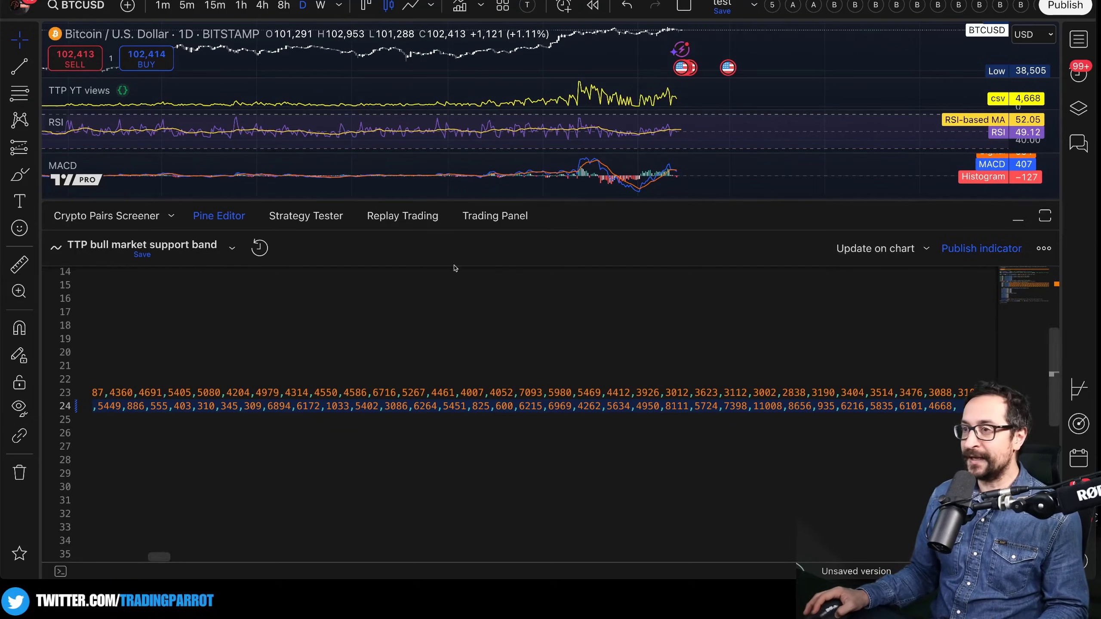
pyautogui.click(159, 254)
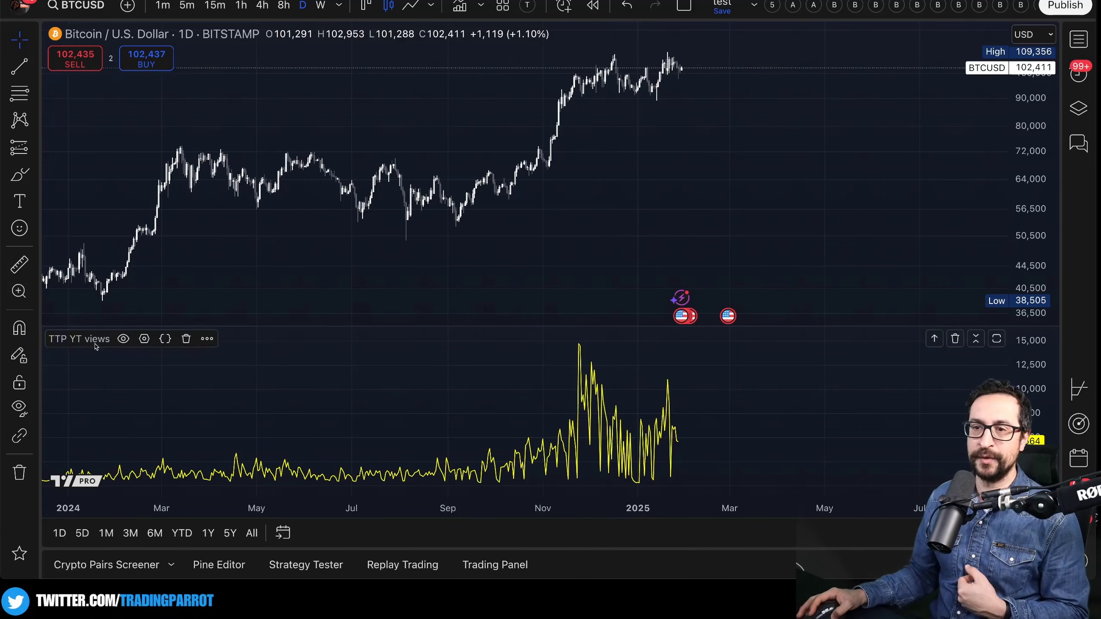
# Add the Relative Strength Index indicator below the TTP YT views plot.
pyautogui.press('/')
pyautogui.write('rsi')
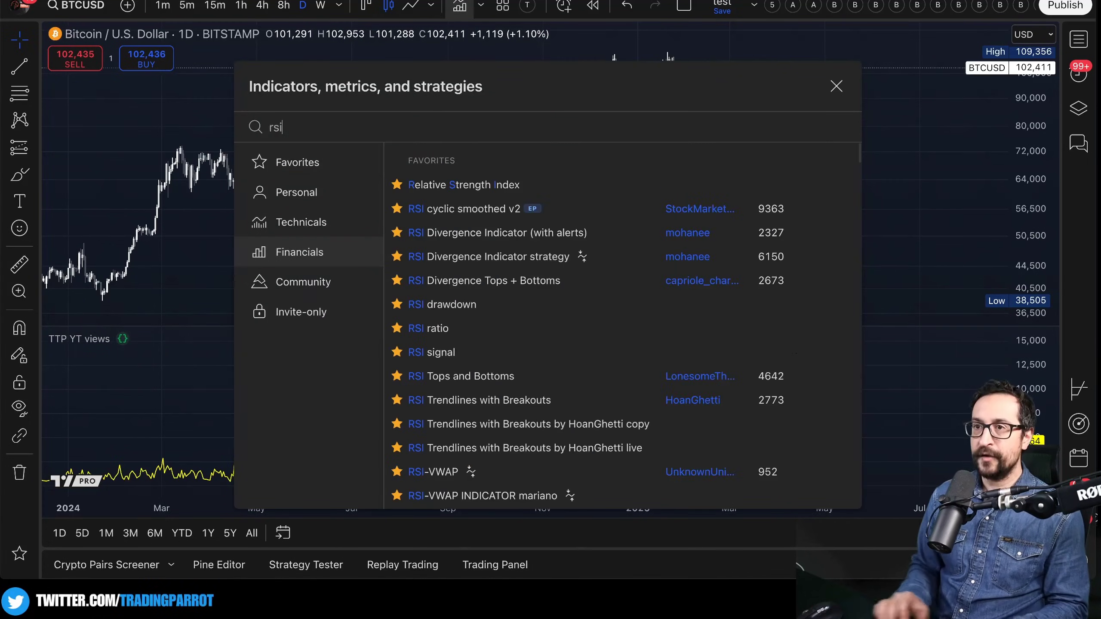
pyautogui.press('Return')
pyautogui.rightClick(349, 246)
pyautogui.press('Escape')
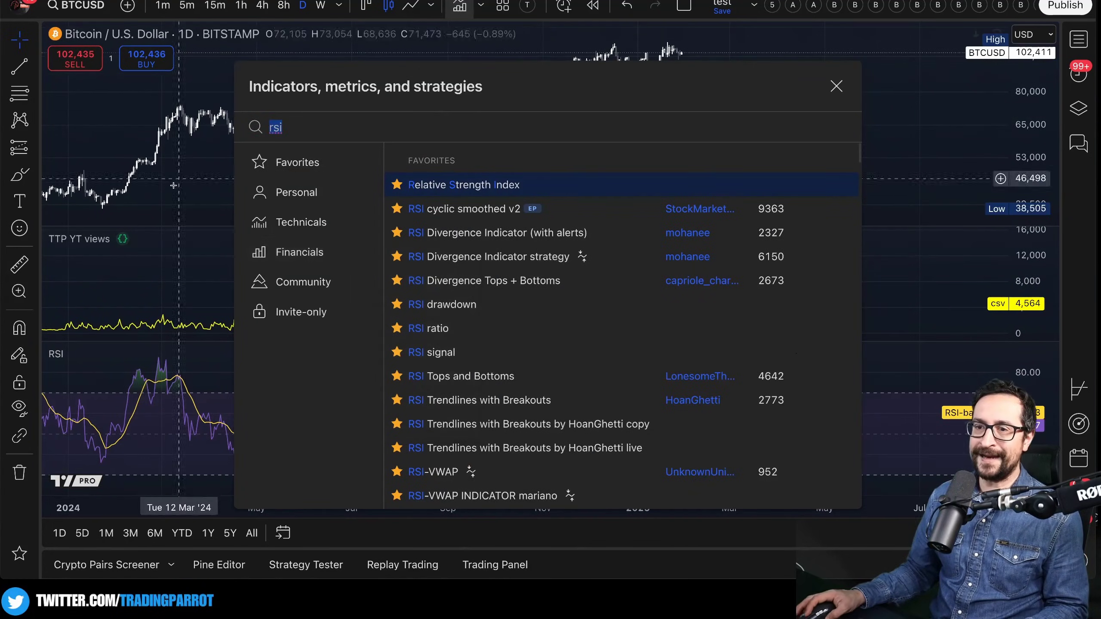
pyautogui.press('Escape')
# Set the source of the new RSI indicator to TTP YT views.
pyautogui.doubleClick(58, 354)
pyautogui.click(548, 186)
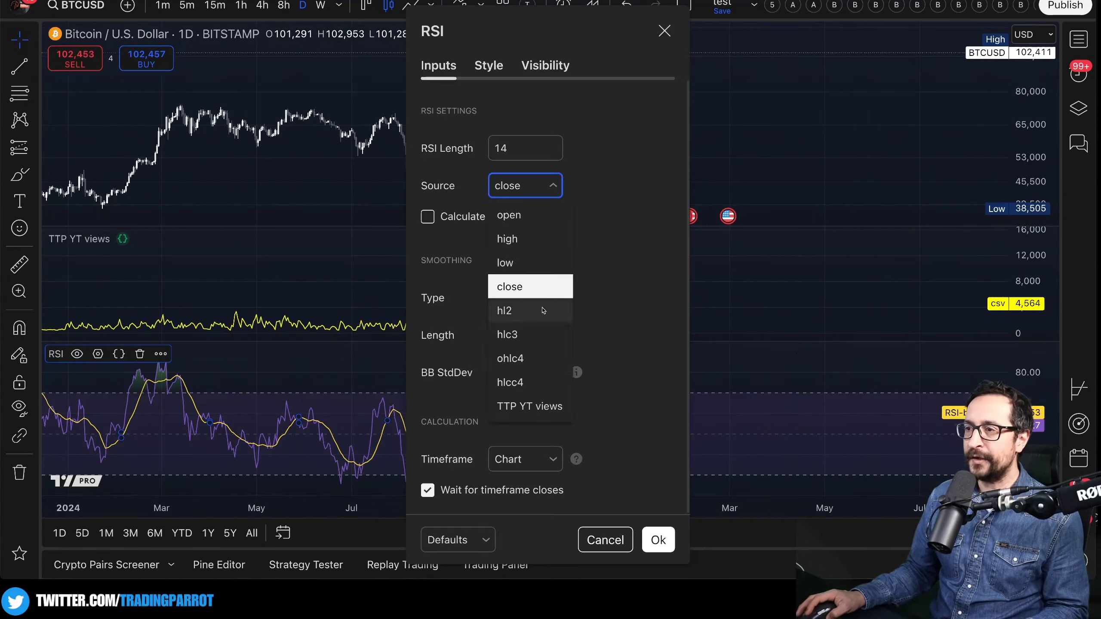
pyautogui.click(530, 406)
pyautogui.click(658, 540)
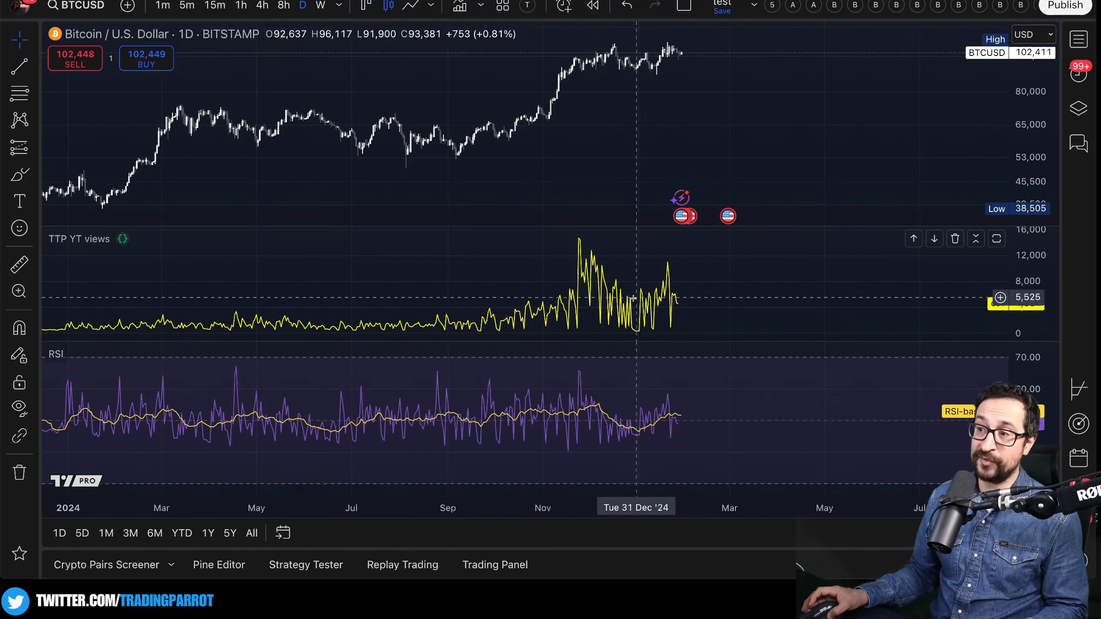
# Switch the RSI indicator's source to the open price.
pyautogui.doubleClick(61, 354)
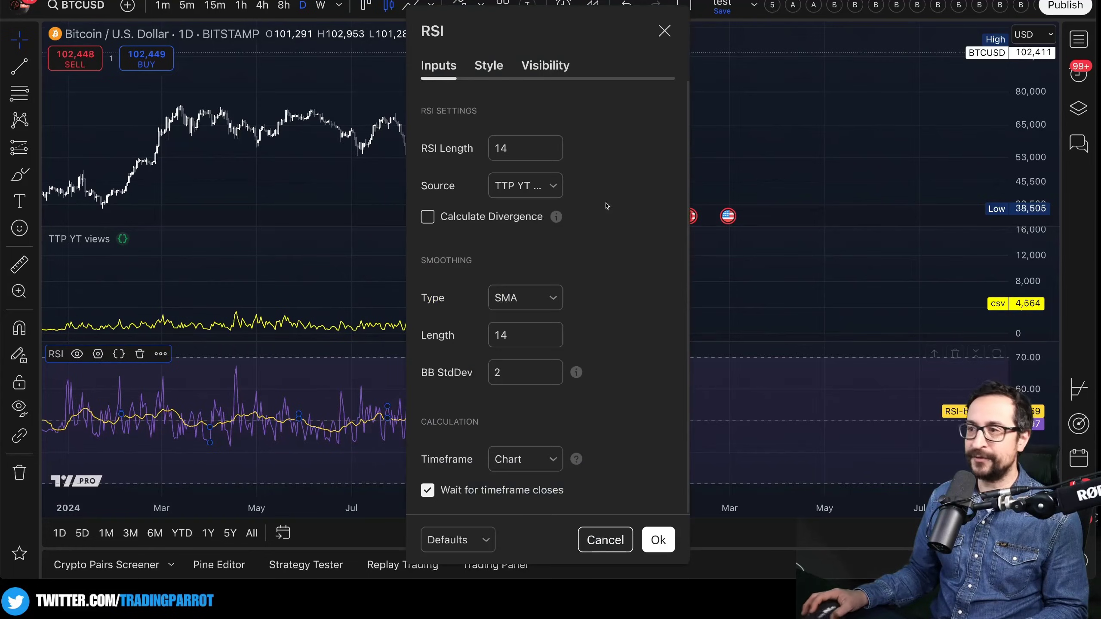
pyautogui.click(554, 185)
pyautogui.click(536, 214)
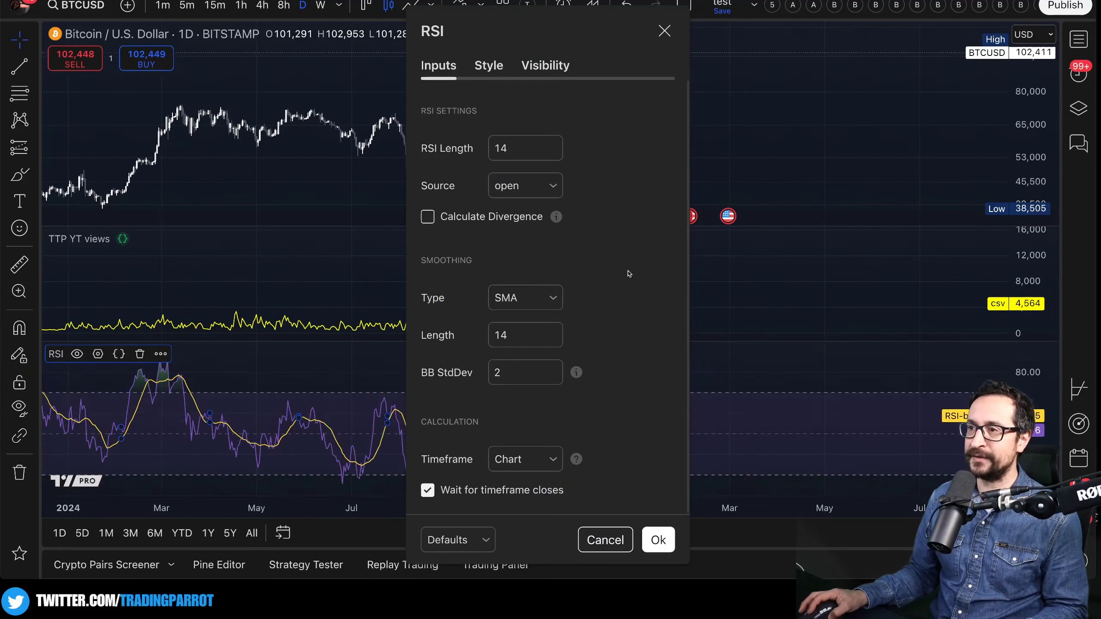
pyautogui.click(658, 539)
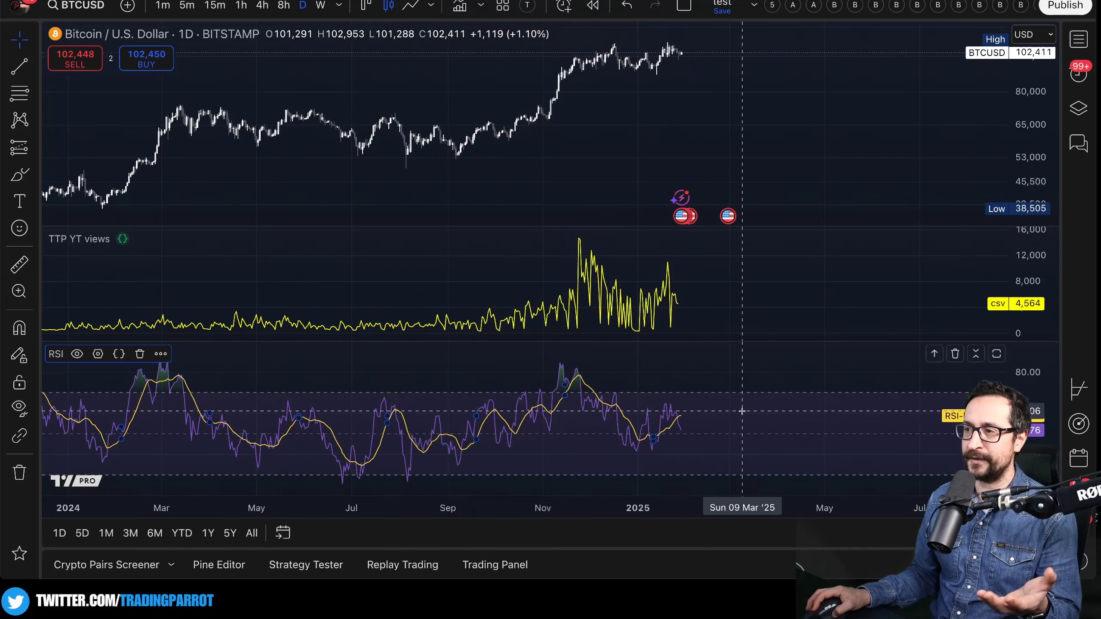
pyautogui.click(73, 239)
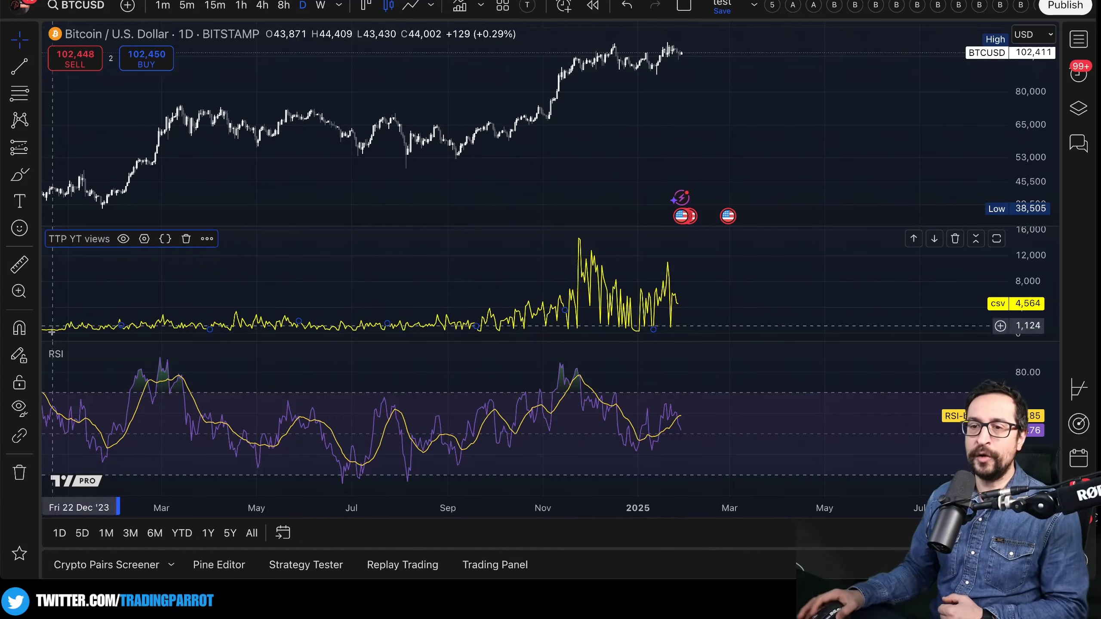
pyautogui.click(65, 355)
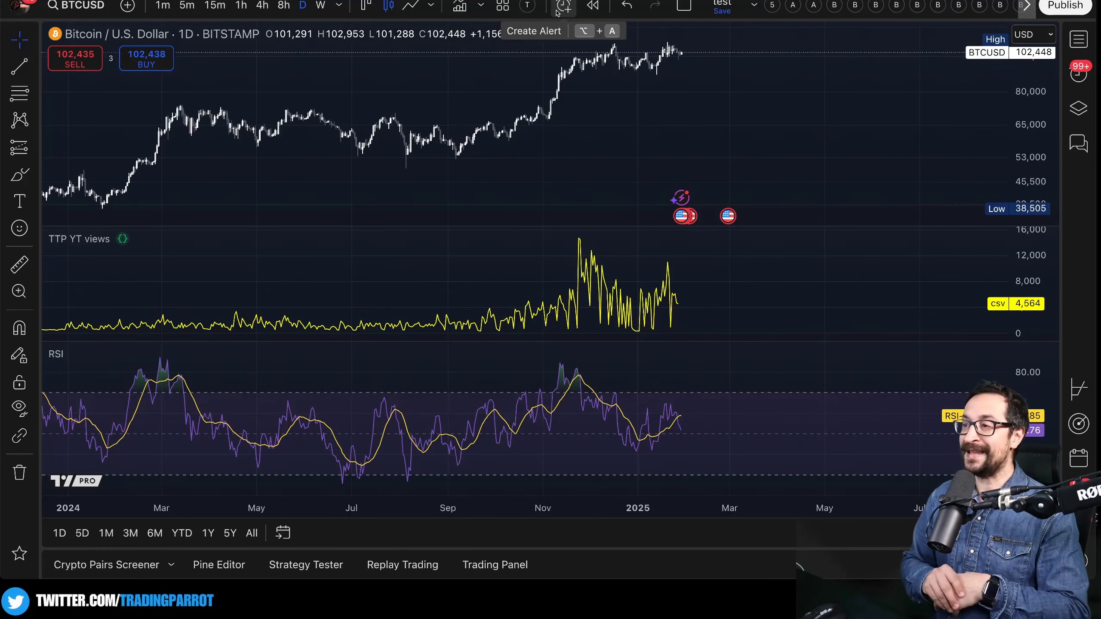
# Delete the RSI indicator and both white 2021 trend lines, one on the YT views plot and one on the Bitcoin chart.
pyautogui.scroll(-6, 819, 278)
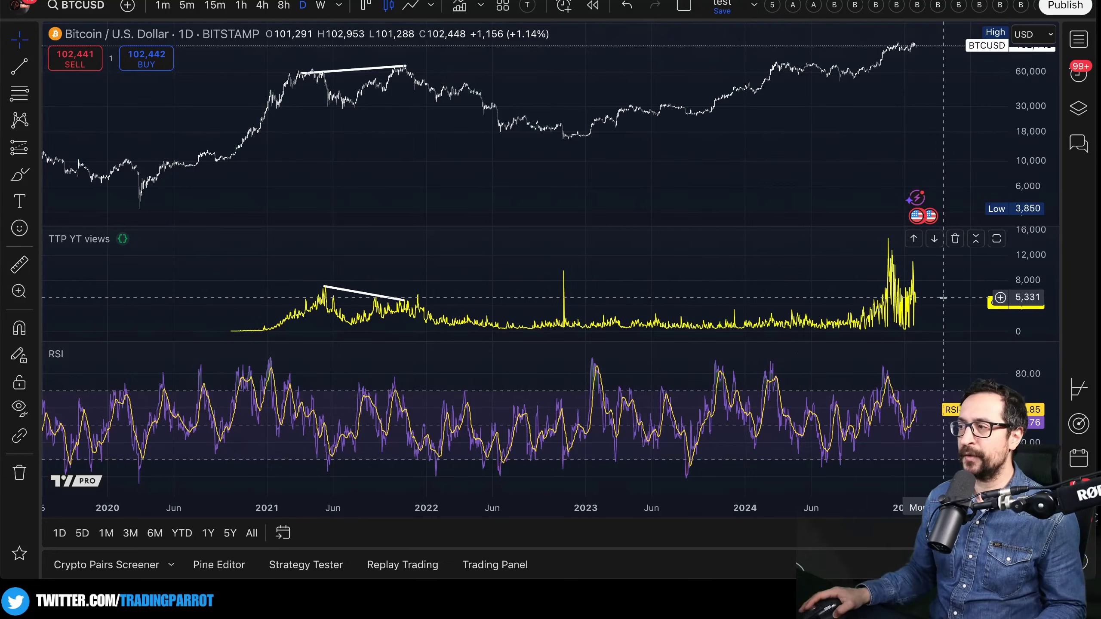
pyautogui.scroll(3, 750, 298)
pyautogui.click(307, 302)
pyautogui.press('Delete')
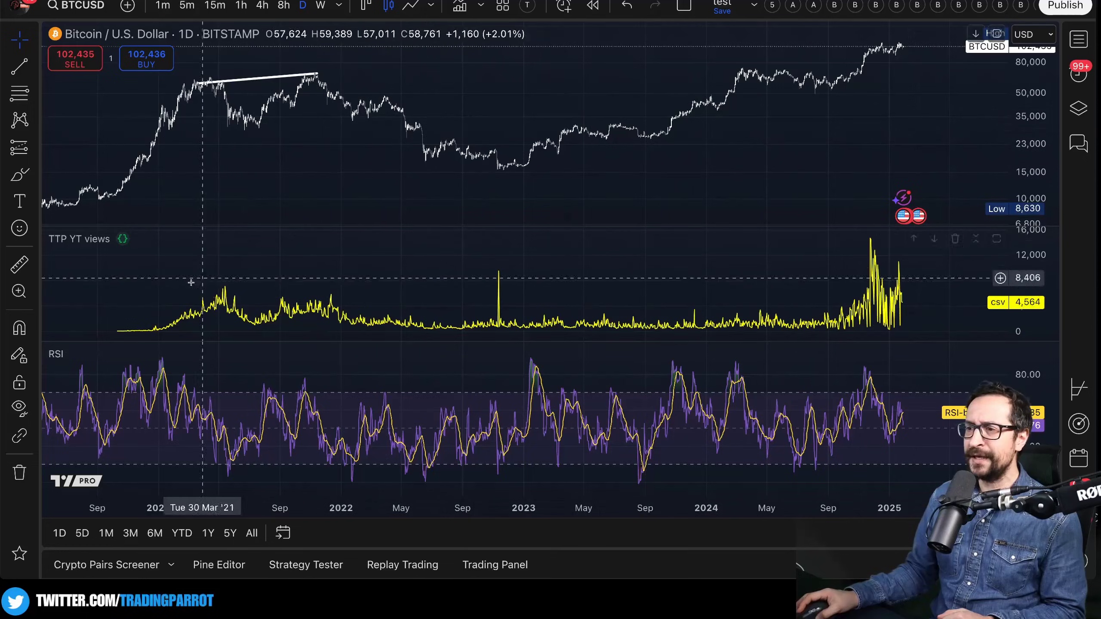
pyautogui.click(57, 353)
pyautogui.press('Delete')
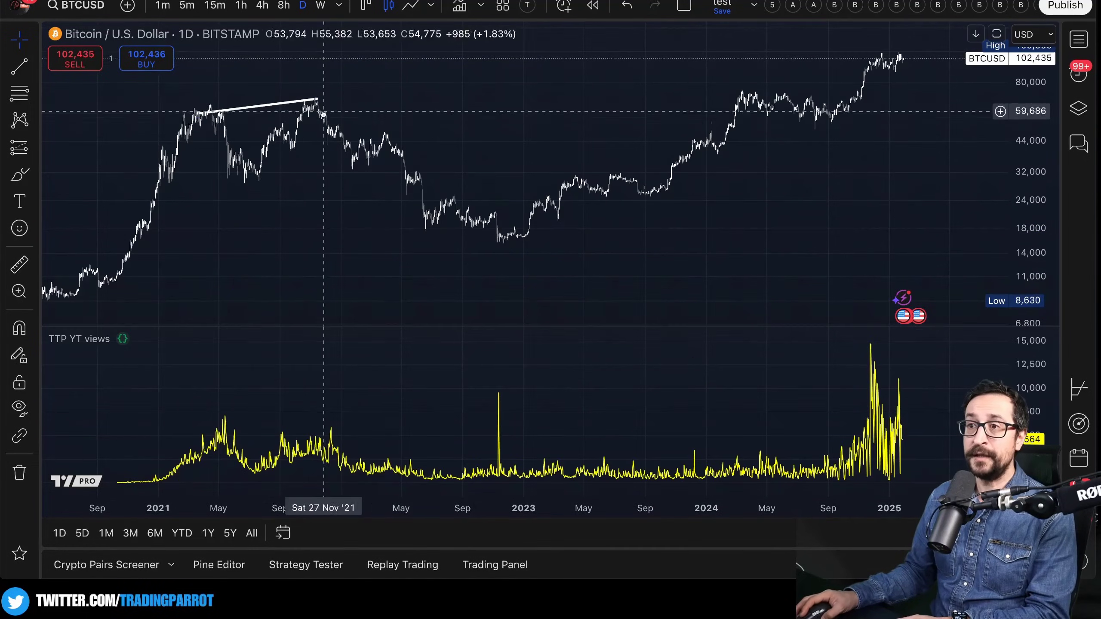
pyautogui.click(303, 103)
pyautogui.press('Delete')
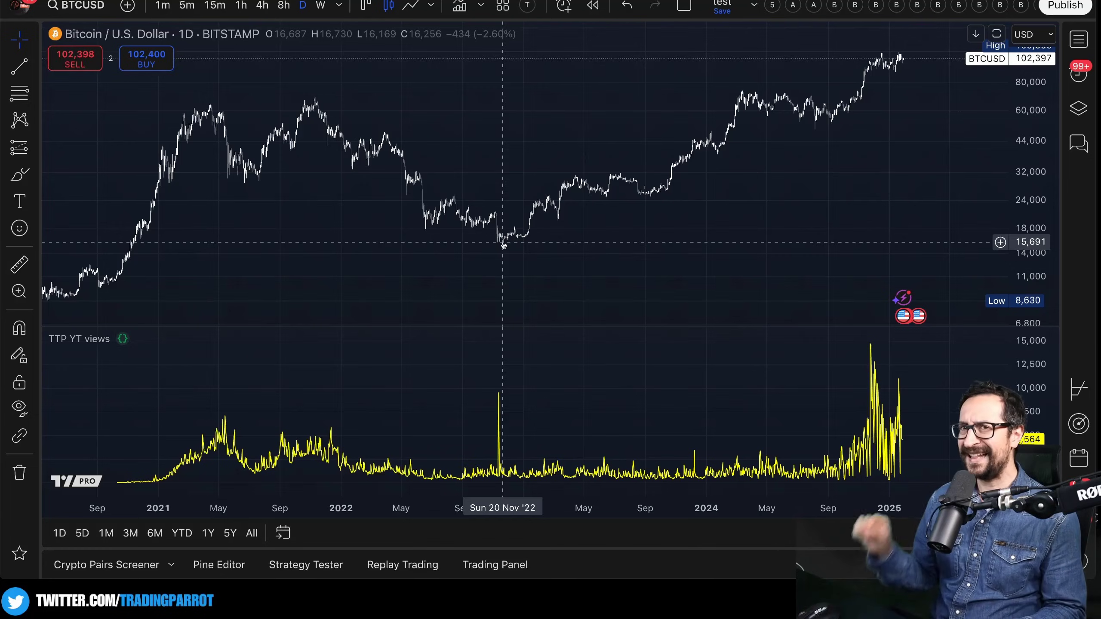
# Search the indicators for pnr and add the TTP PNR filter to the chart.
pyautogui.press('/')
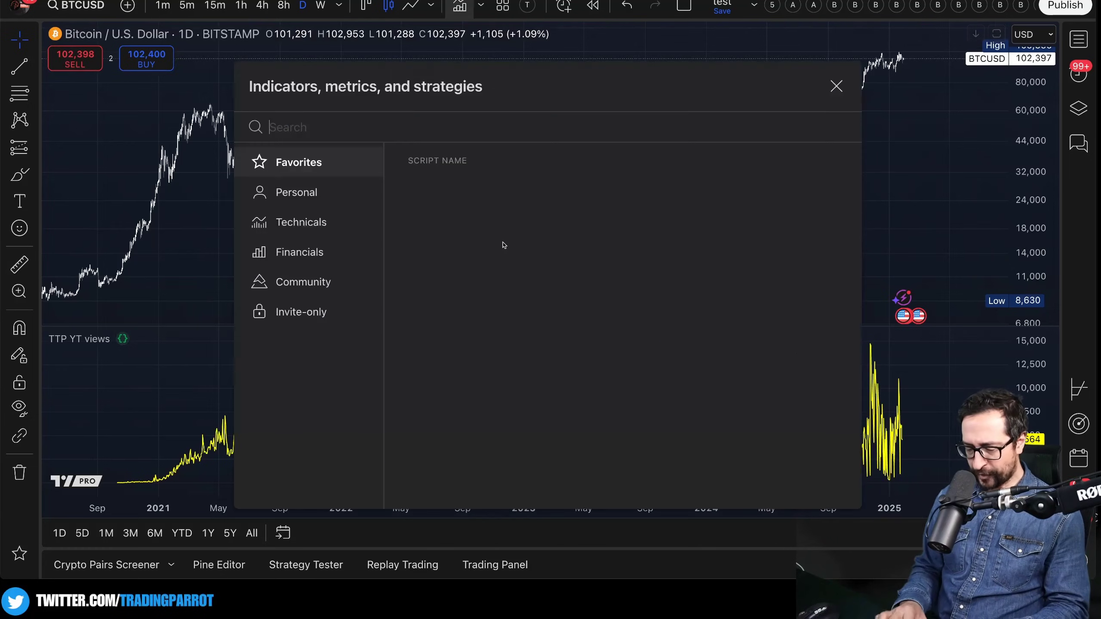
pyautogui.write('pnr')
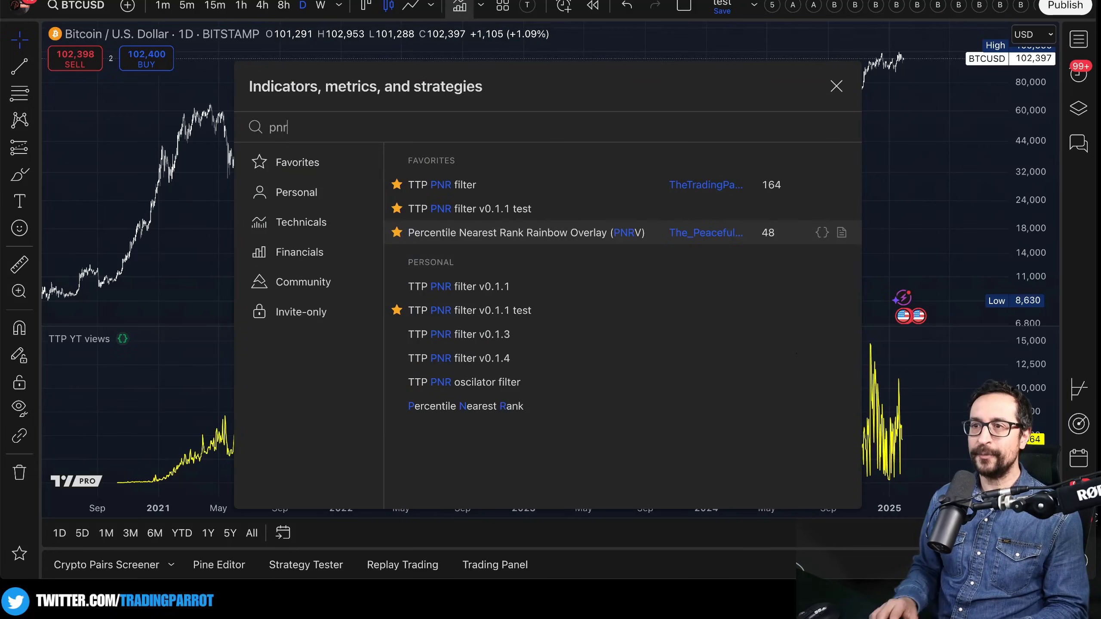
pyautogui.press('super+a')
pyautogui.press('Return')
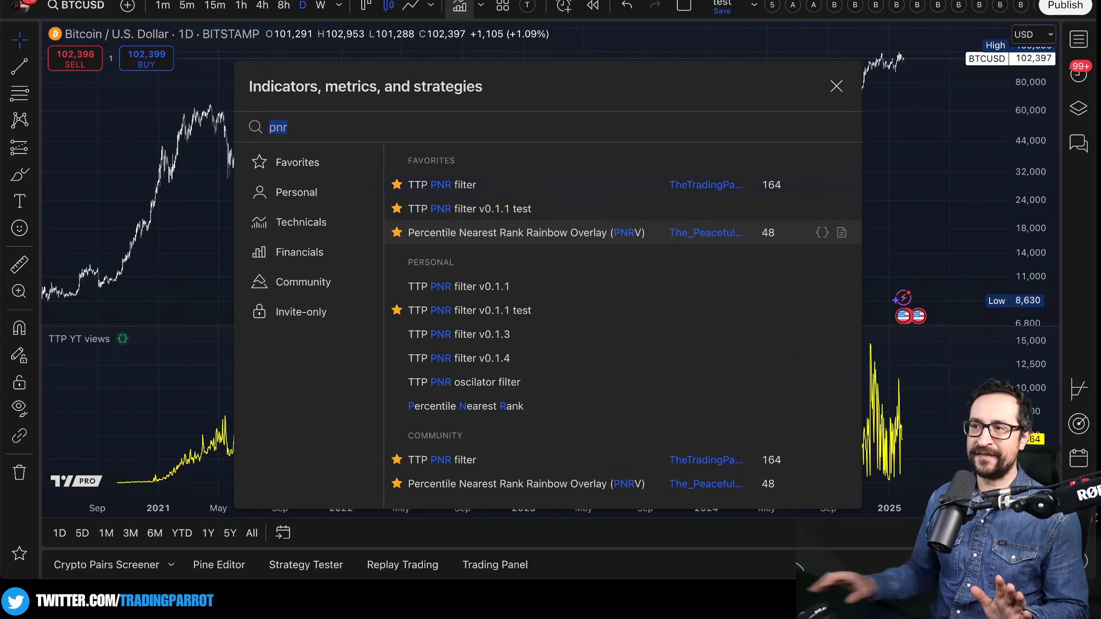
pyautogui.press('Escape')
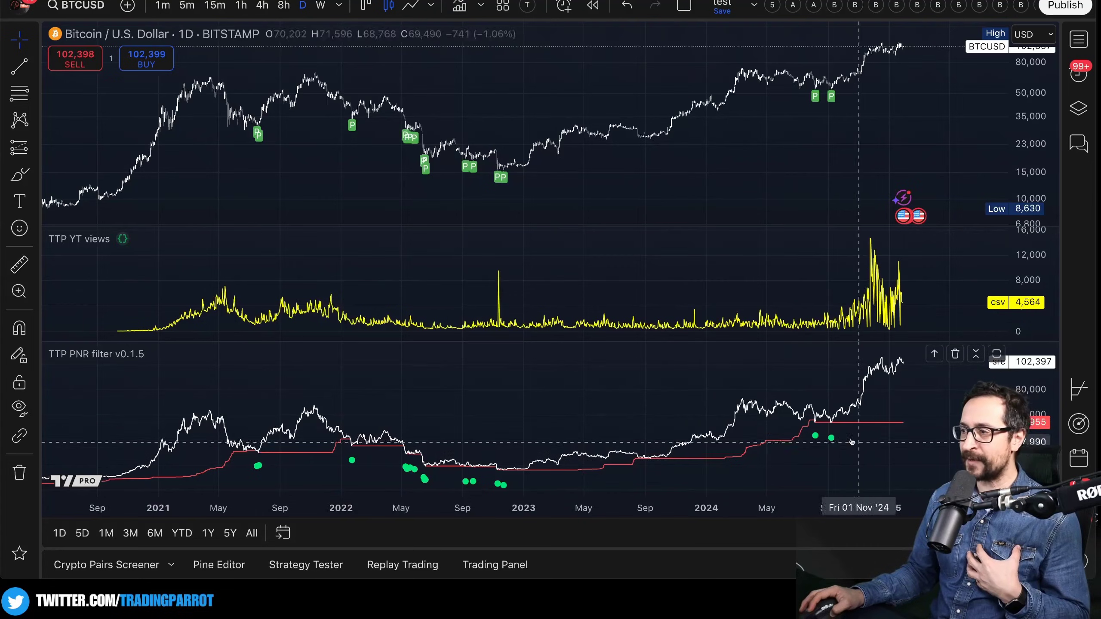
# Set the Src input of the TTP PNR filter to TTP YT views.
pyautogui.click(178, 354)
pyautogui.click(614, 211)
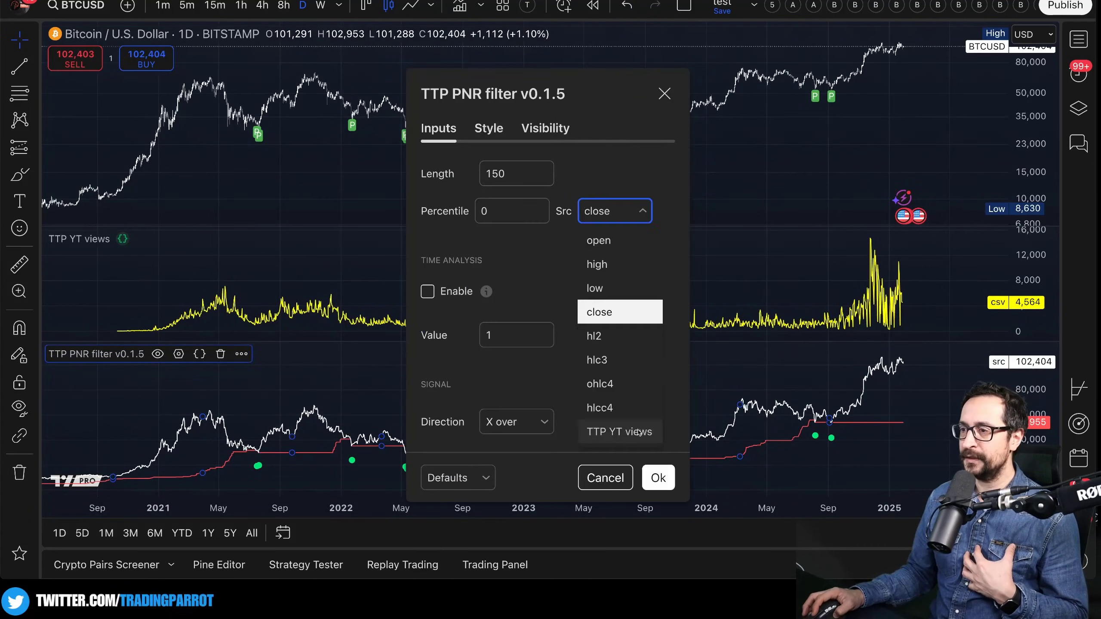
pyautogui.click(619, 430)
pyautogui.click(658, 477)
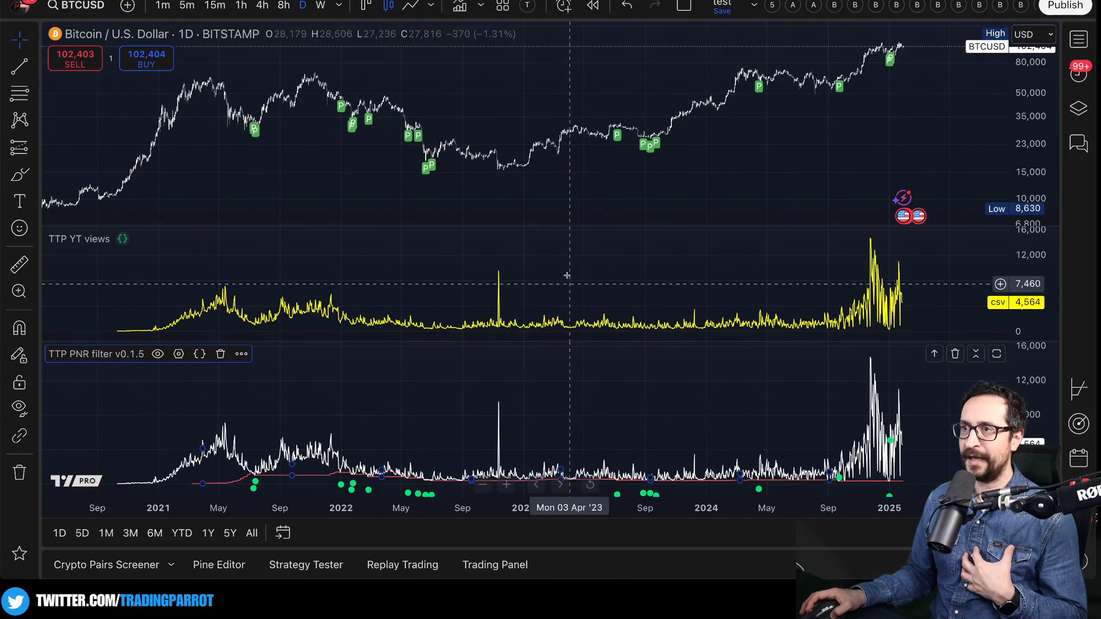
# Remove the TTP PNR filter from the chart.
pyautogui.hscroll(3, 780, 169)
pyautogui.hscroll(1, 777, 169)
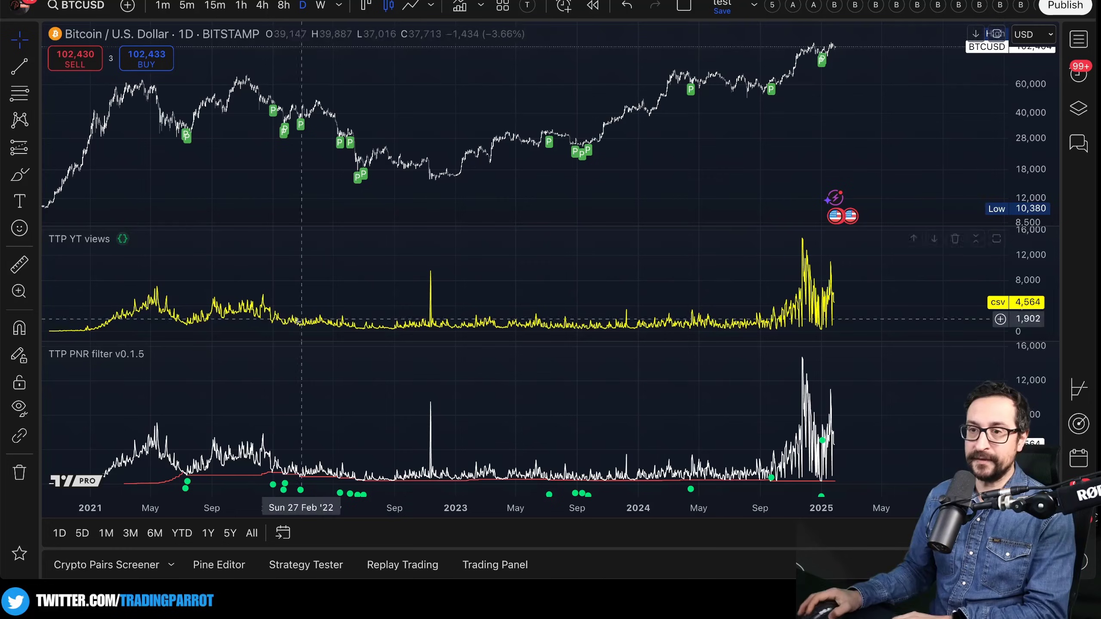
pyautogui.click(220, 354)
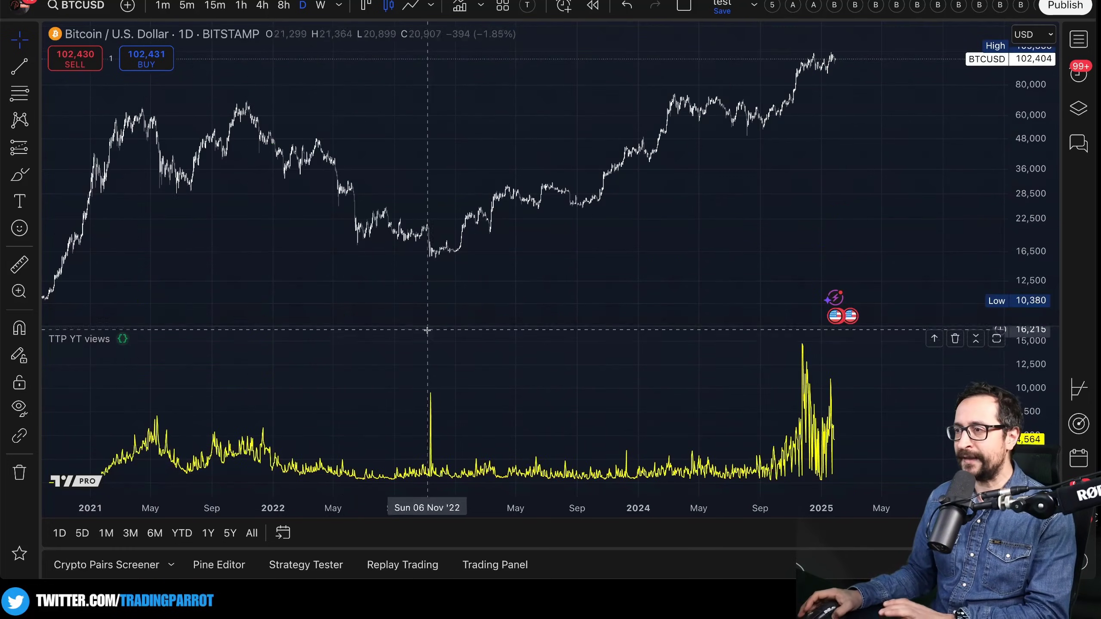